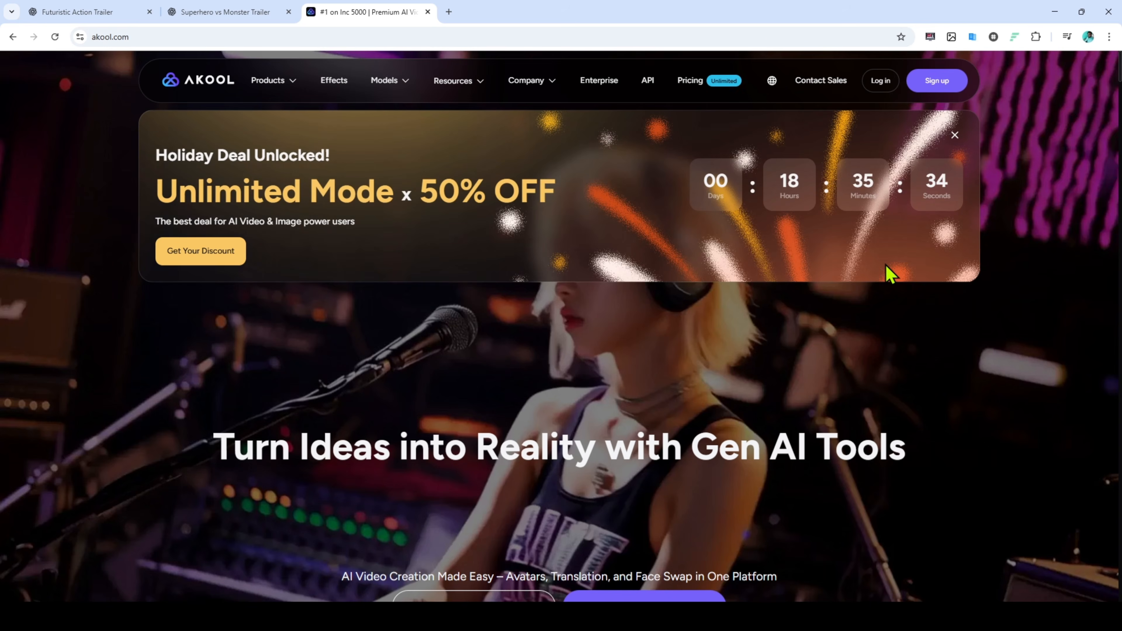
Look through the featured effects on the Akool homepage and dismiss the cookie notice.
{"action": "scroll", "coordinate": [889, 270], "scroll_direction": "down", "scroll_amount": 10}
{"action": "scroll", "coordinate": [889, 270], "scroll_direction": "down", "scroll_amount": 5}
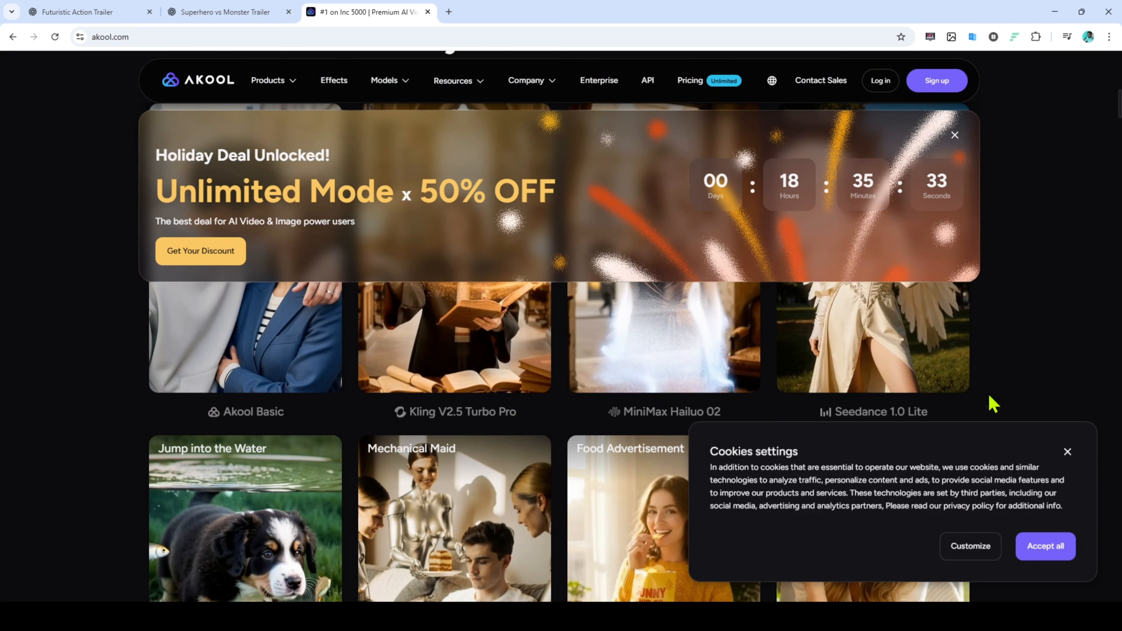
{"action": "left_click", "coordinate": [1068, 451]}
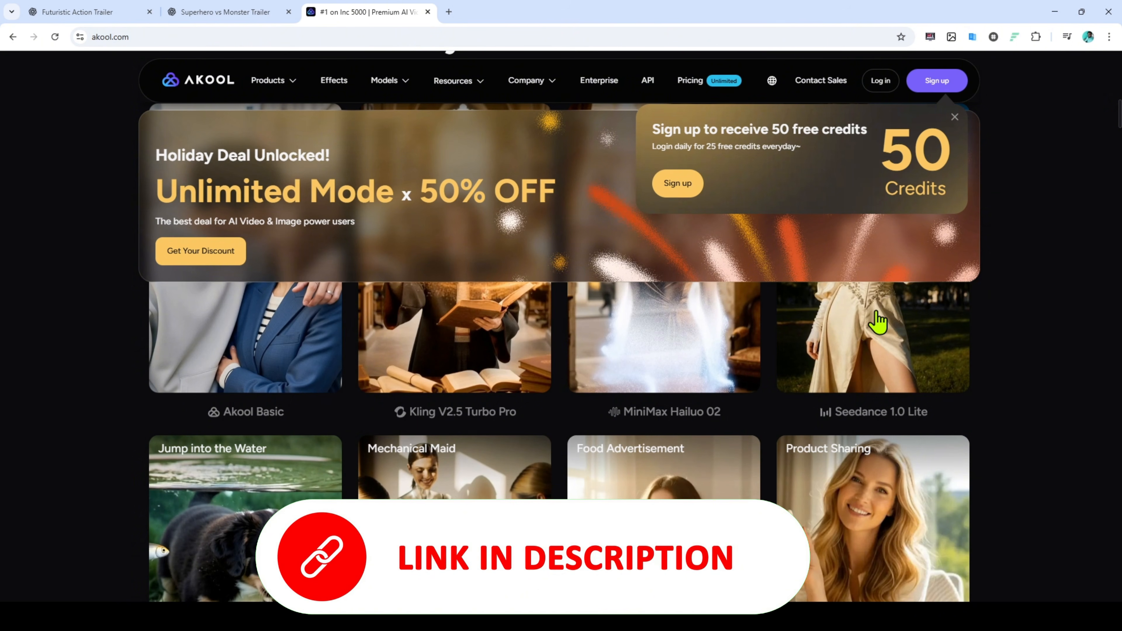
{"action": "scroll", "coordinate": [878, 322], "scroll_direction": "up", "scroll_amount": 15}
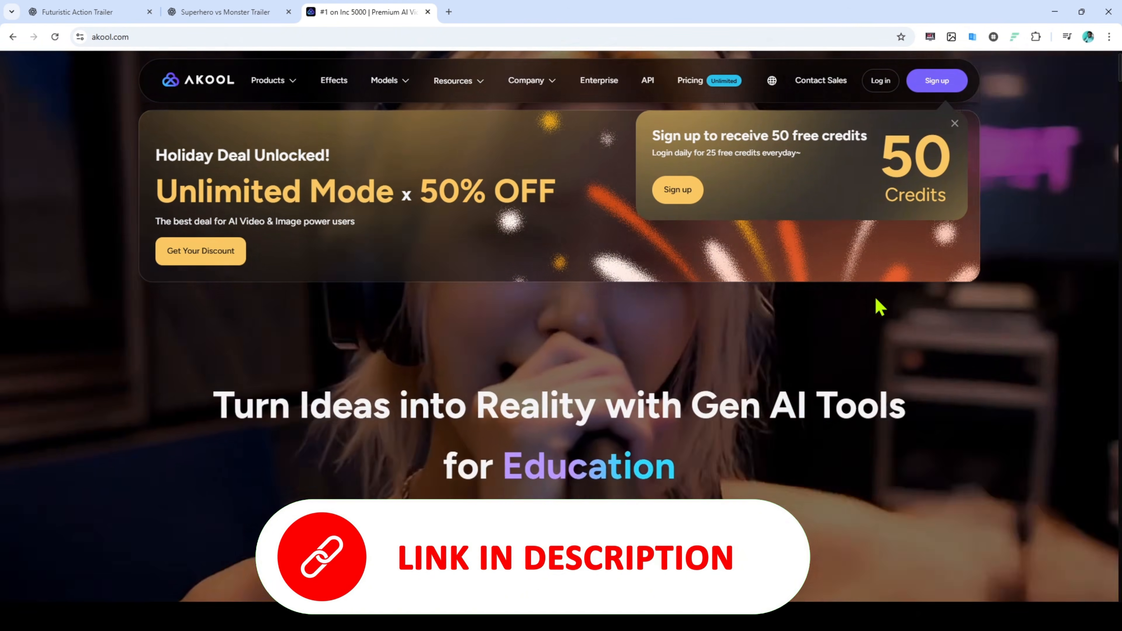
{"action": "scroll", "coordinate": [879, 314], "scroll_direction": "down", "scroll_amount": 5}
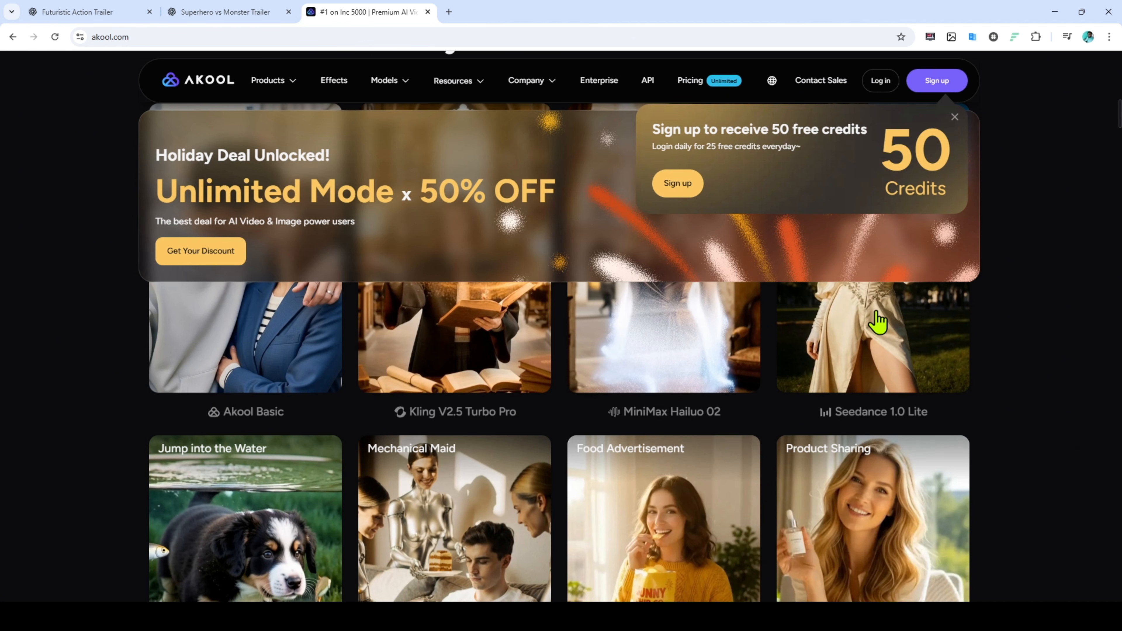
{"action": "scroll", "coordinate": [879, 322], "scroll_direction": "up", "scroll_amount": 5}
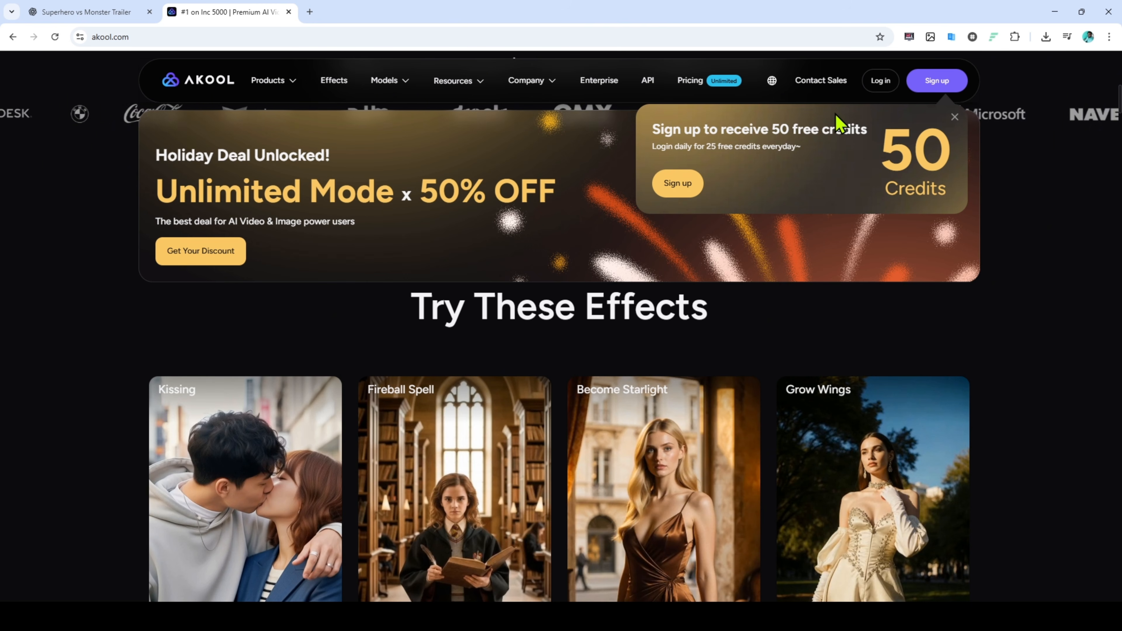
Log in to Akool with the Google account and accept all cookies.
{"action": "left_click", "coordinate": [678, 183]}
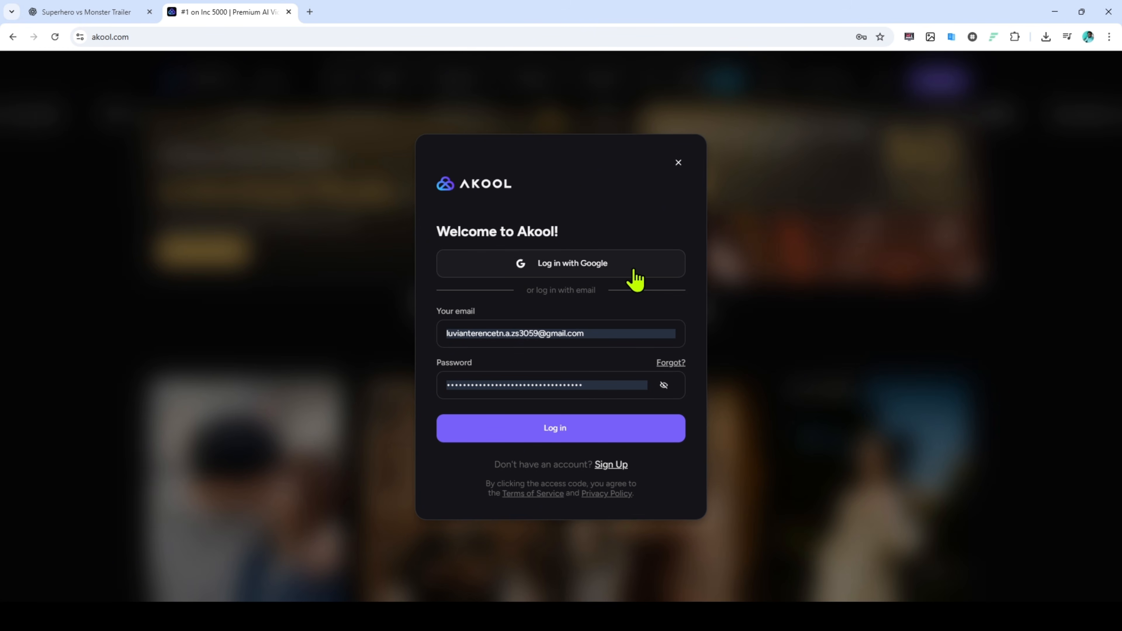
{"action": "left_click", "coordinate": [559, 265]}
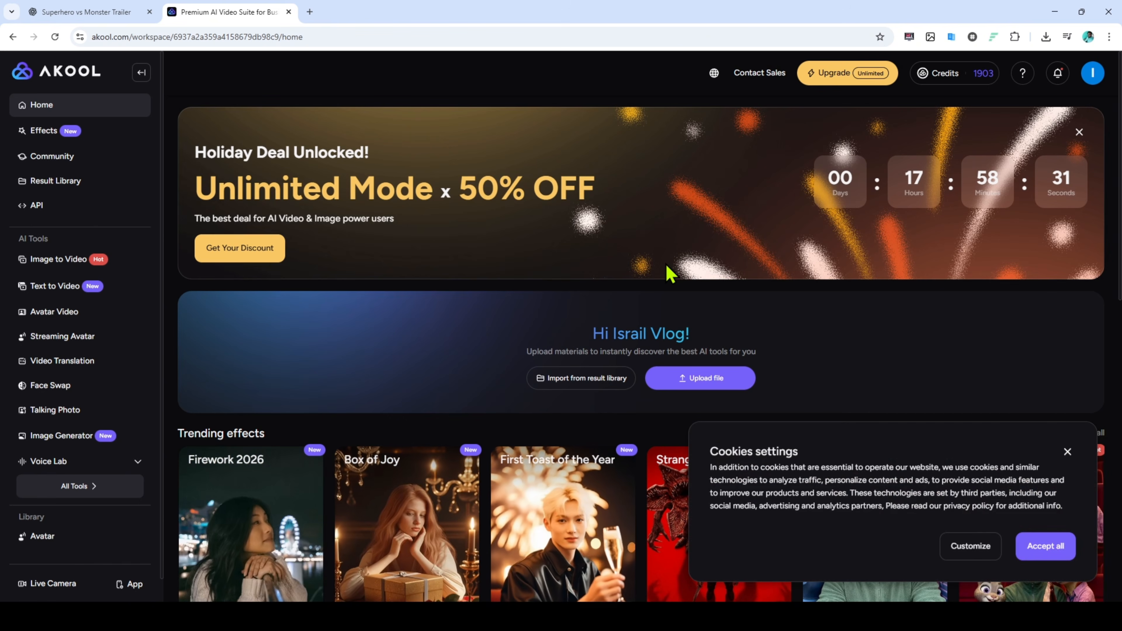
{"action": "left_click", "coordinate": [1068, 547]}
Open the Image Generator tool and switch it to Text to Image mode.
{"action": "scroll", "coordinate": [1069, 487], "scroll_direction": "down", "scroll_amount": 10}
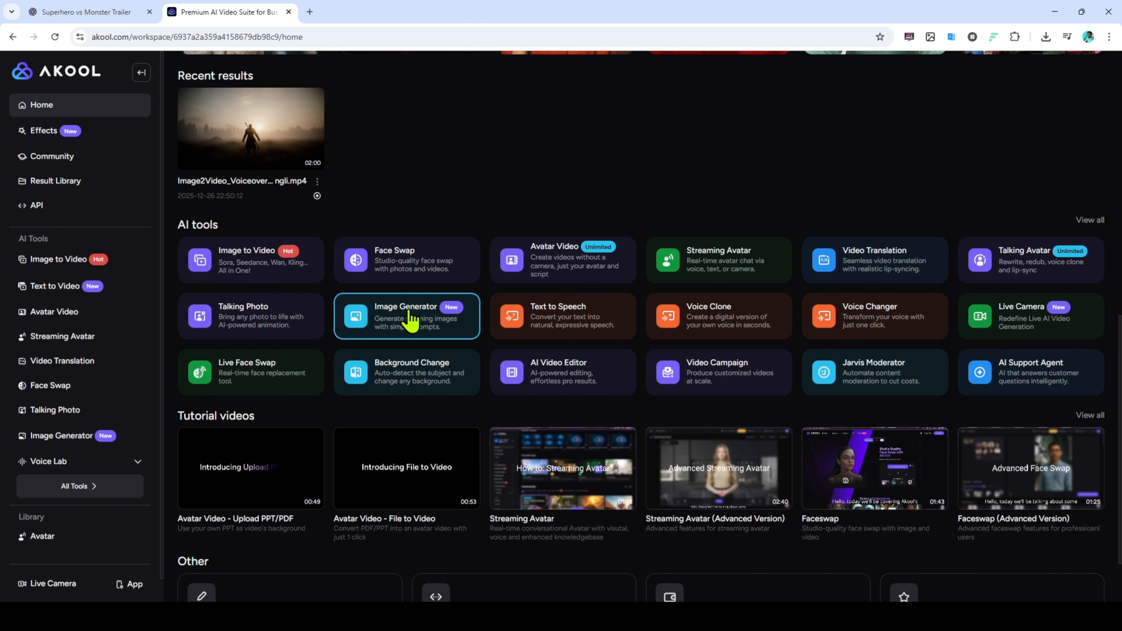
{"action": "left_click", "coordinate": [398, 322]}
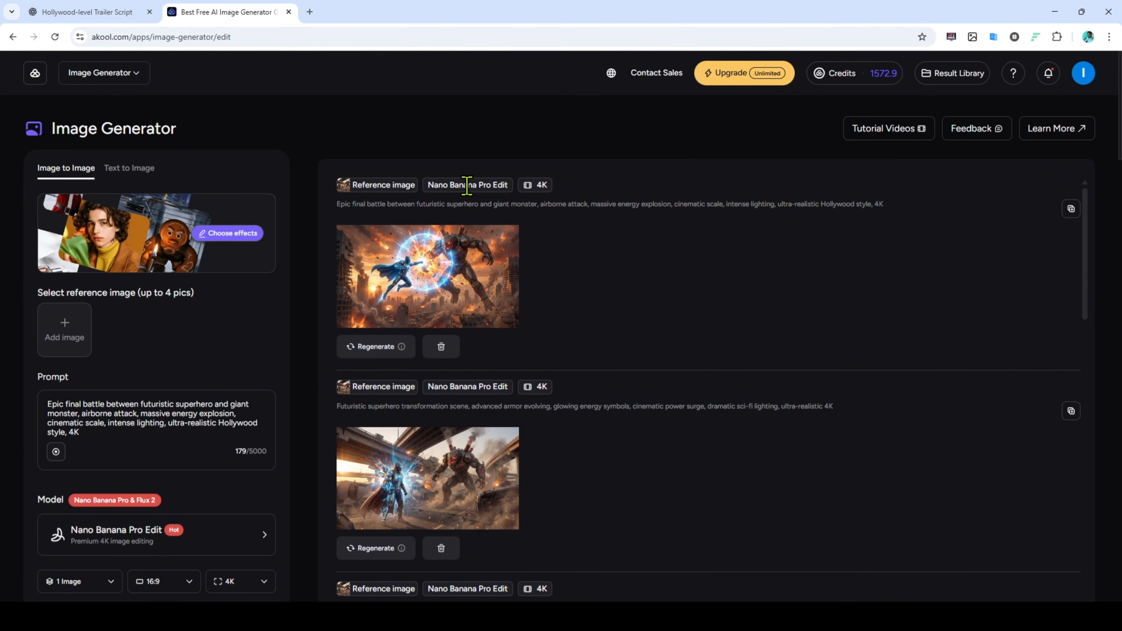
{"action": "left_click", "coordinate": [62, 171]}
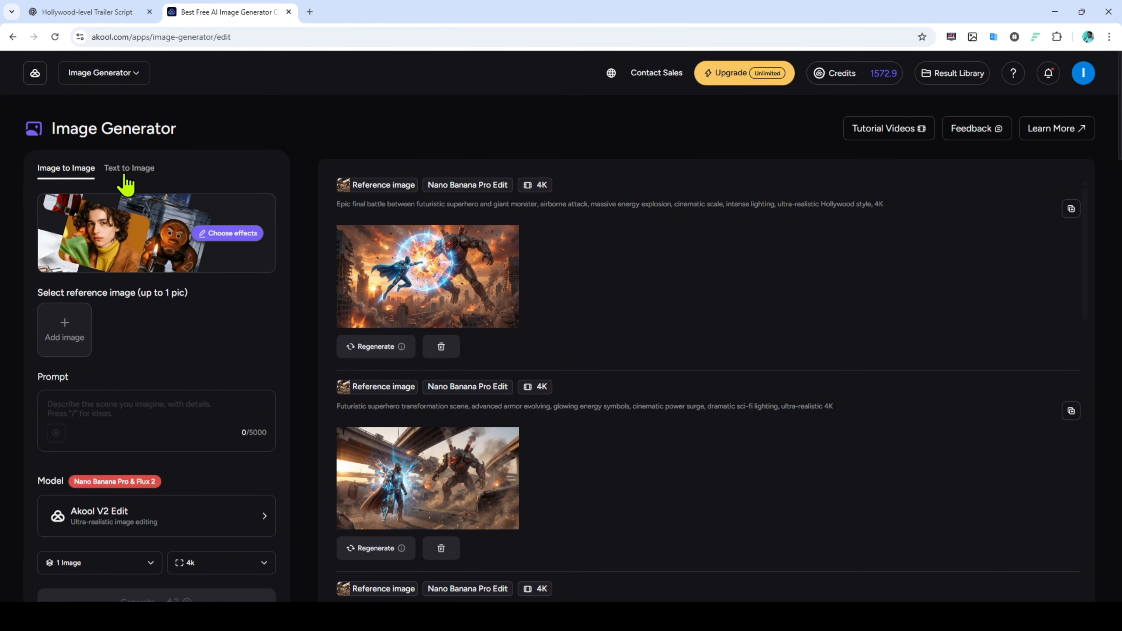
{"action": "left_click", "coordinate": [140, 169]}
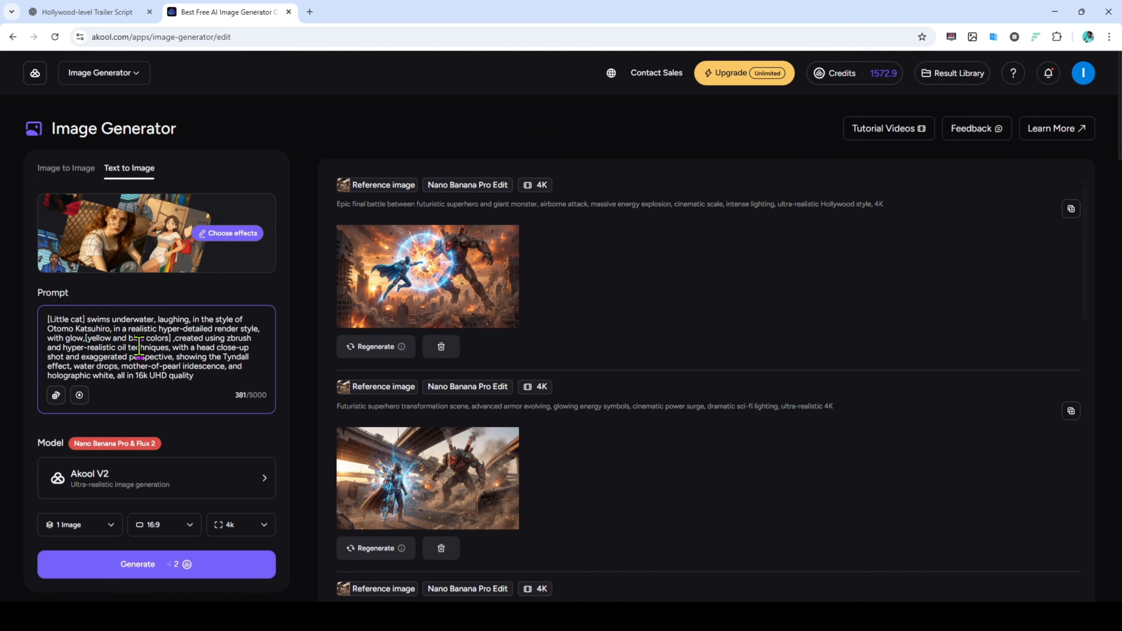
Try random sample prompts and rewrite the hedgehog picnic prompt with Improve Prompt.
{"action": "key", "text": "ctrl+a"}
{"action": "key", "text": "BackSpace"}
{"action": "left_click", "coordinate": [55, 353]}
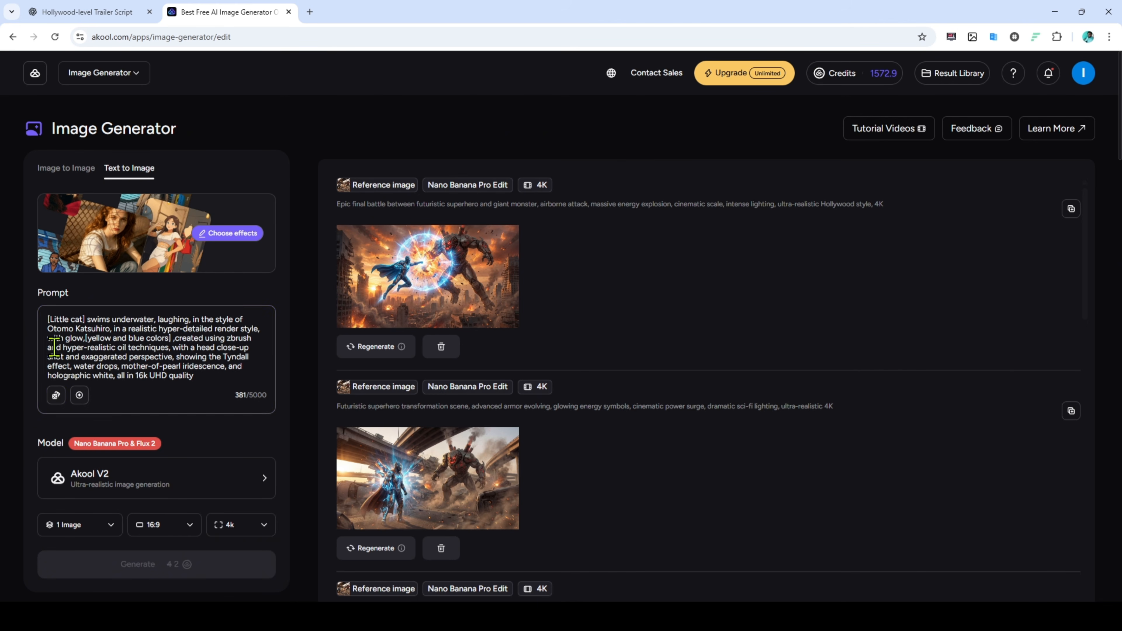
{"action": "left_click", "coordinate": [57, 396]}
{"action": "left_click", "coordinate": [55, 357]}
{"action": "left_click", "coordinate": [81, 424]}
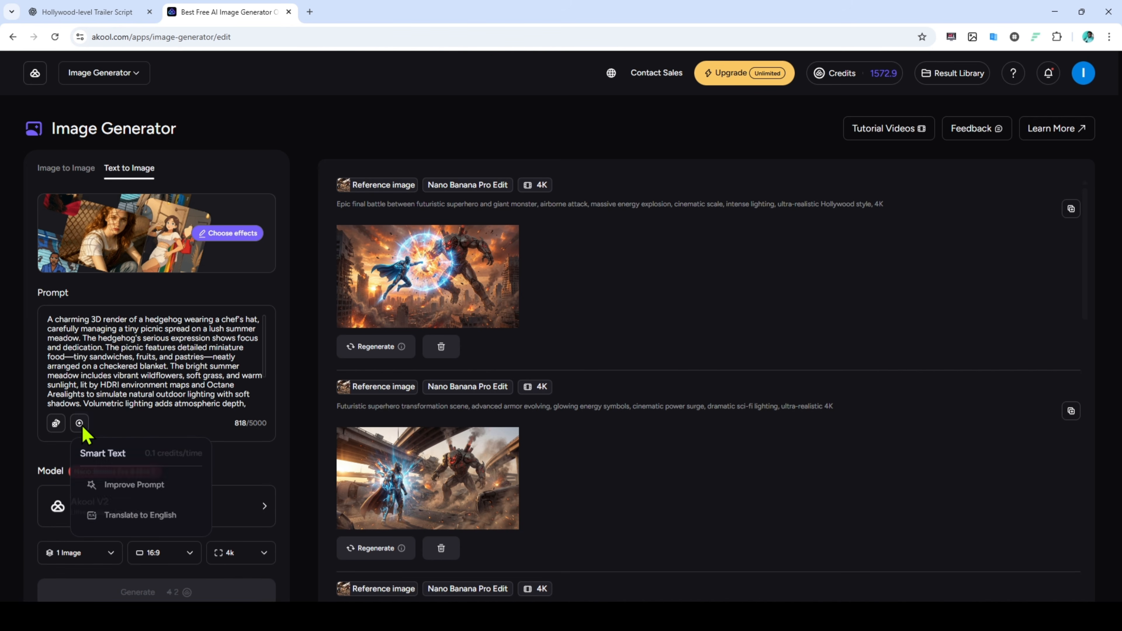
{"action": "left_click", "coordinate": [134, 485]}
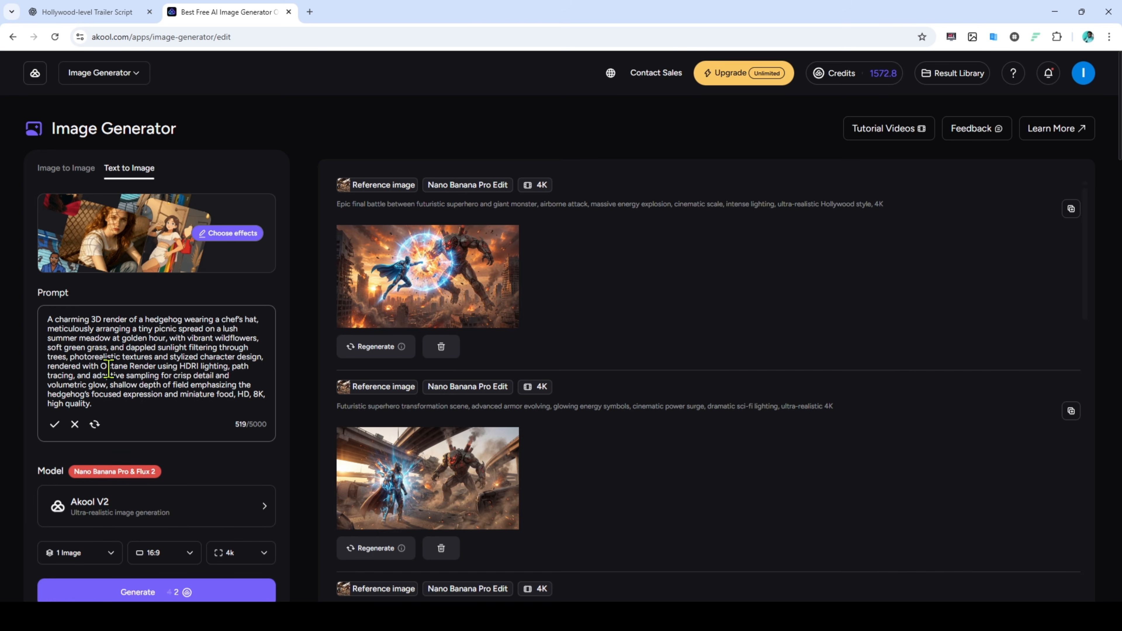
Copy the Scene 1 Extreme Close-Up prompt from the ChatGPT conversation into Akool's empty image prompt.
{"action": "key", "text": "ctrl+Tab"}
{"action": "left_click_drag", "start_coordinate": [353, 191], "coordinate": [486, 283]}
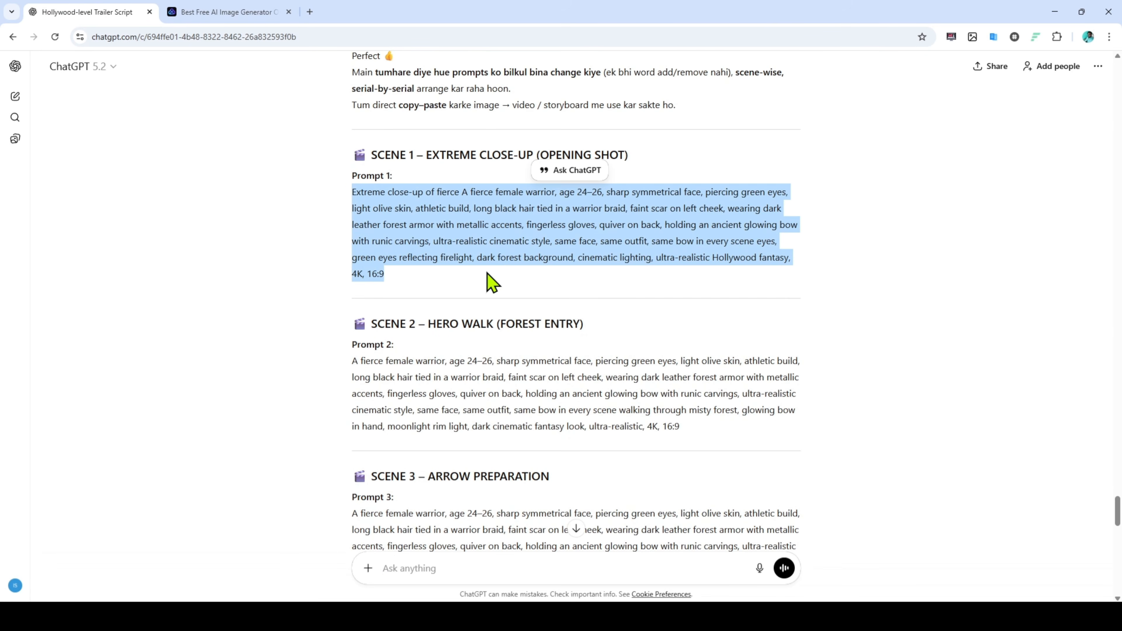
{"action": "right_click", "coordinate": [495, 250]}
{"action": "left_click", "coordinate": [532, 272]}
{"action": "key", "text": "ctrl+Tab"}
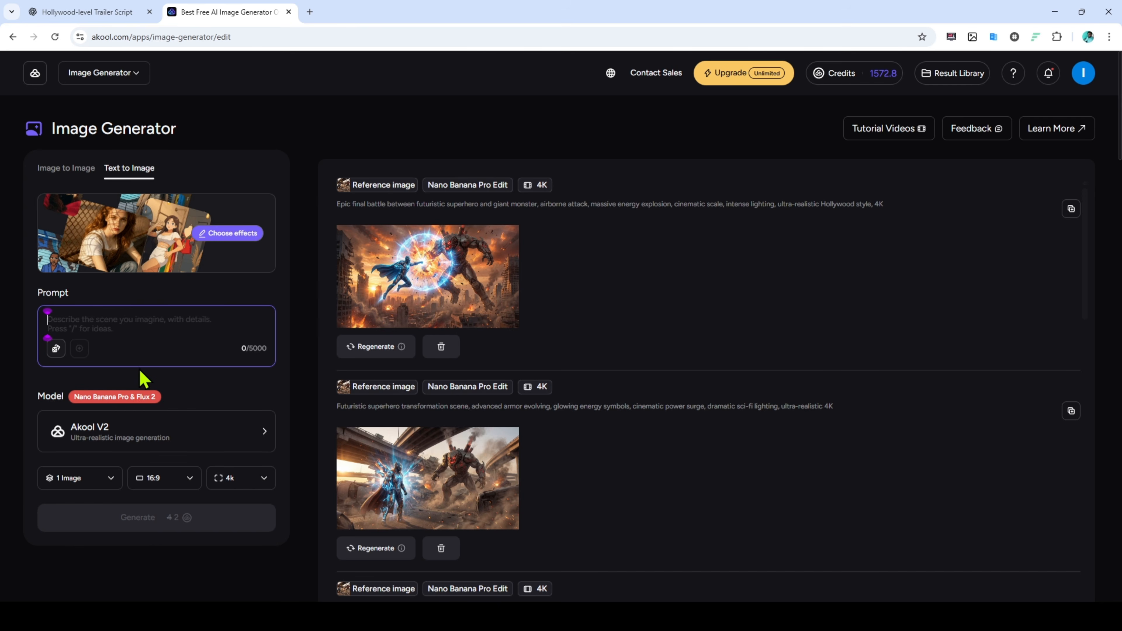
{"action": "key", "text": "ctrl+v"}
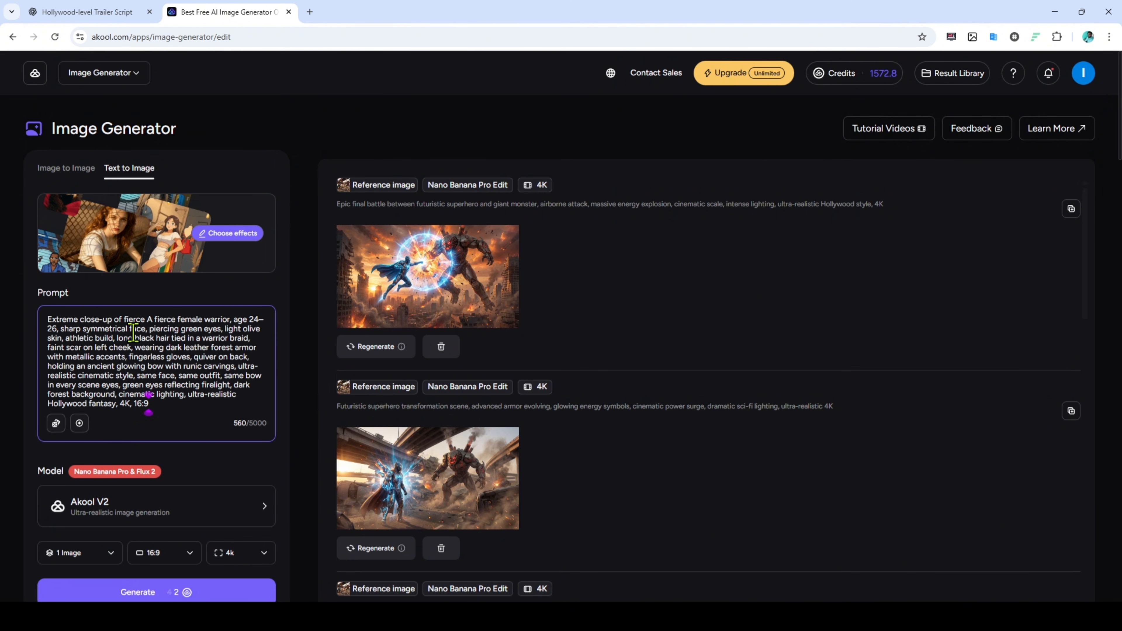
Set the image generation model to Nano Banana pro.
{"action": "scroll", "coordinate": [151, 380], "scroll_direction": "down", "scroll_amount": 4}
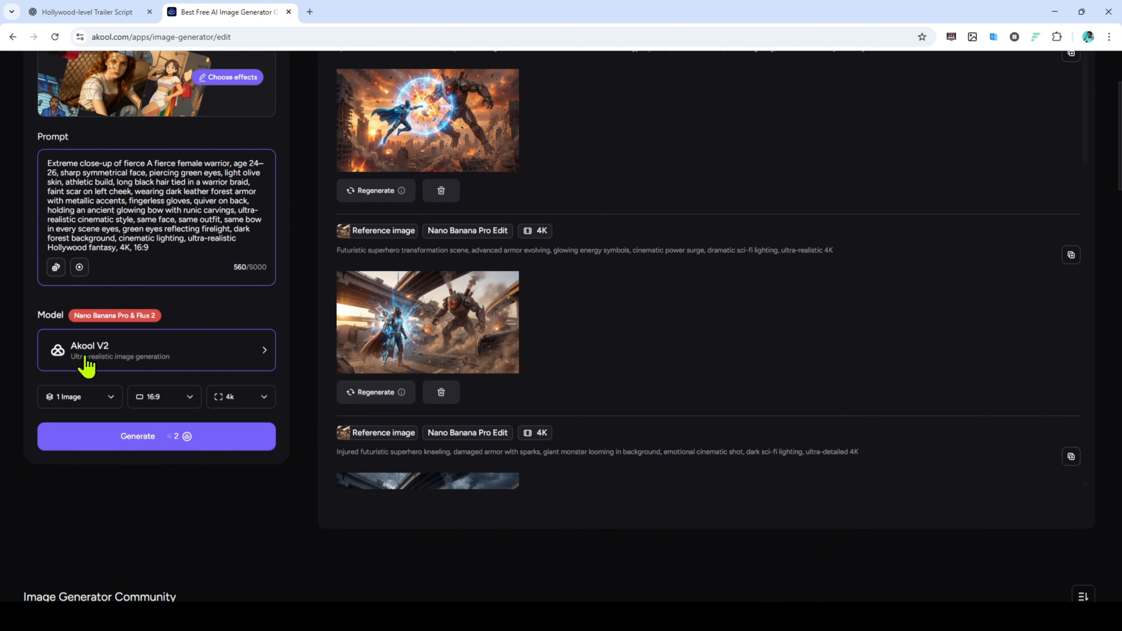
{"action": "left_click", "coordinate": [146, 353]}
{"action": "mouse_move", "coordinate": [345, 346]}
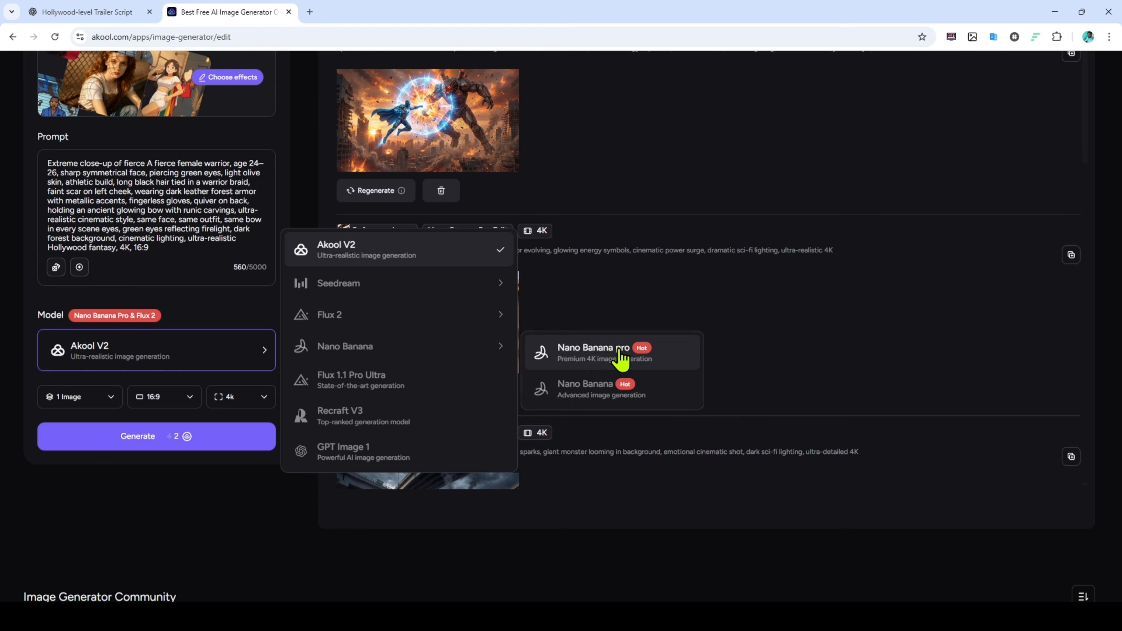
{"action": "left_click", "coordinate": [617, 356]}
Set the output to 1 image at 16:9 and generate the Scene 1 image.
{"action": "left_click", "coordinate": [70, 359]}
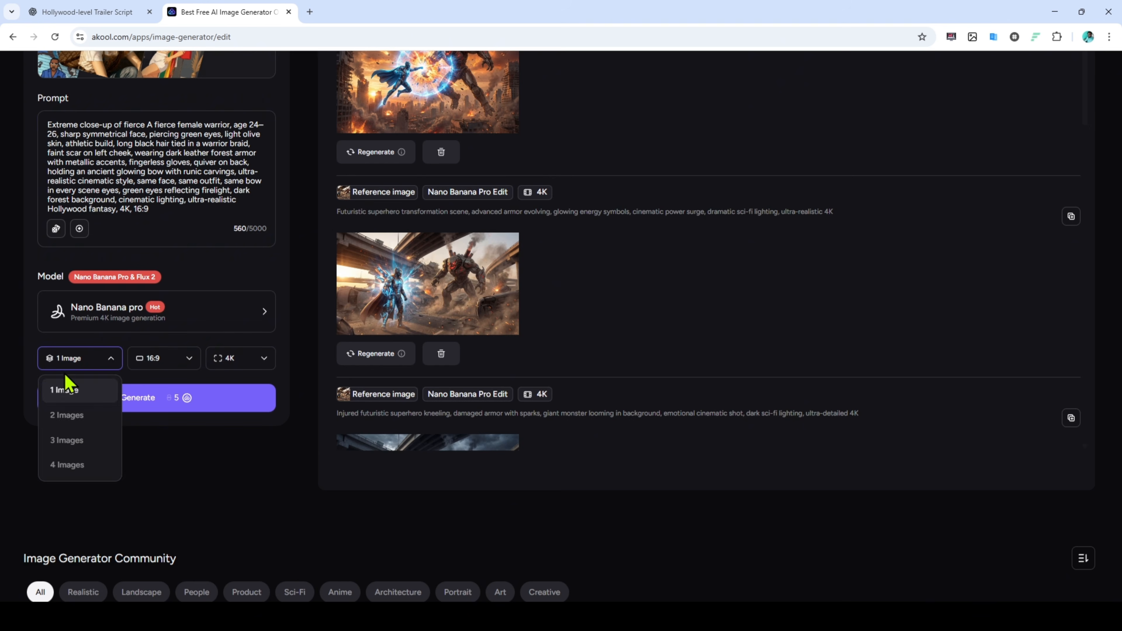
{"action": "left_click", "coordinate": [73, 384]}
{"action": "left_click", "coordinate": [181, 360]}
{"action": "left_click", "coordinate": [152, 533]}
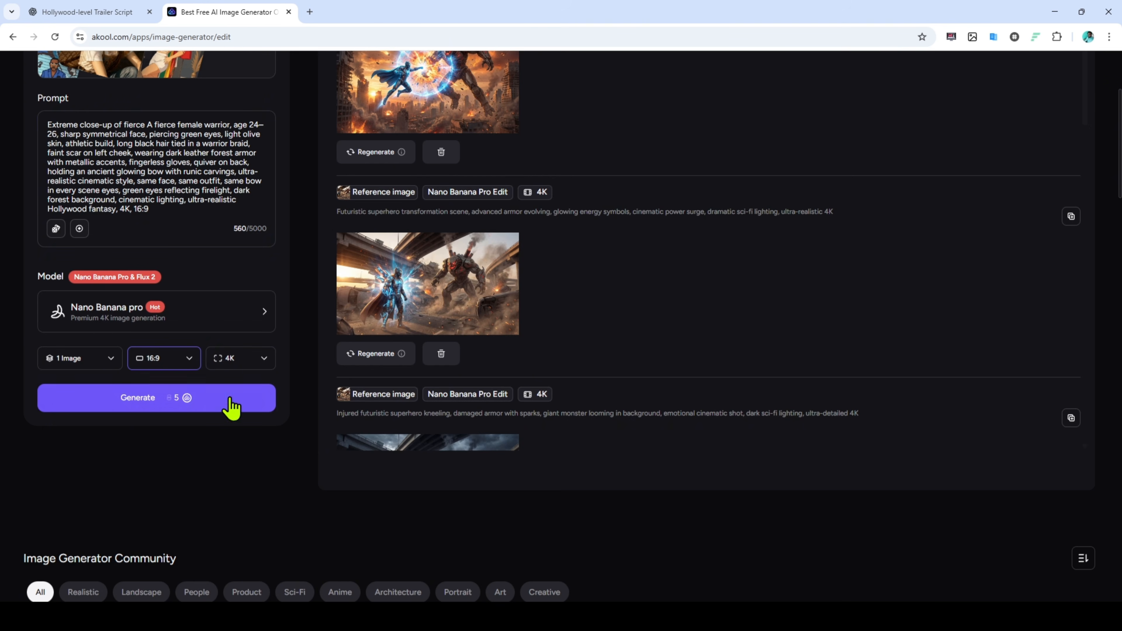
{"action": "left_click", "coordinate": [141, 400]}
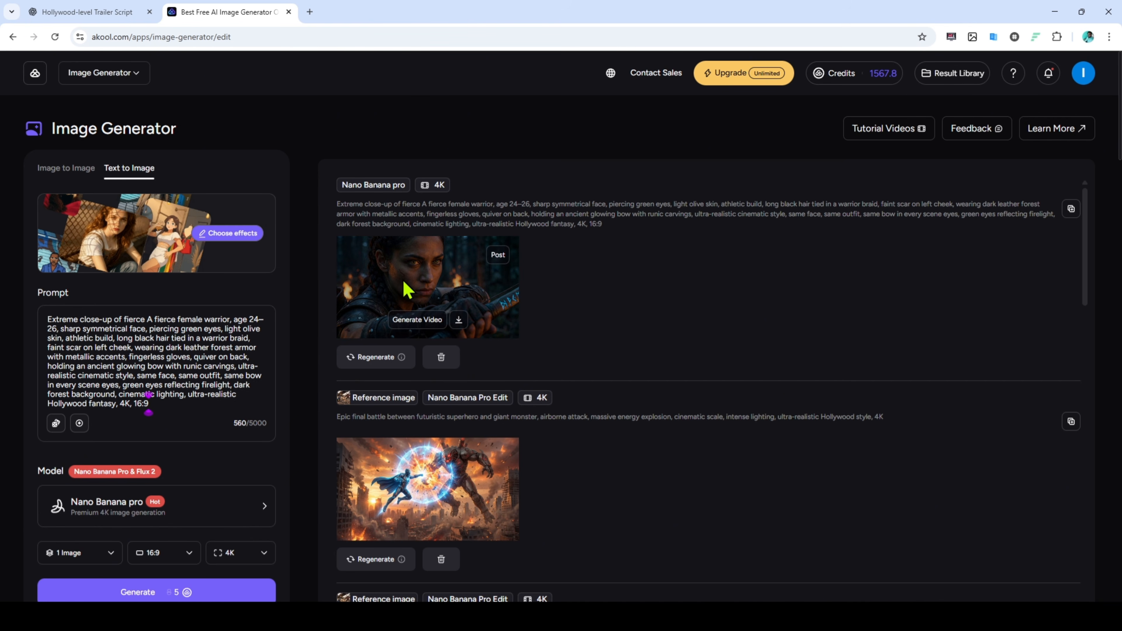
View the generated warrior close-up enlarged and examine its community post form with Refine description, leaving it unposted.
{"action": "left_click", "coordinate": [423, 290]}
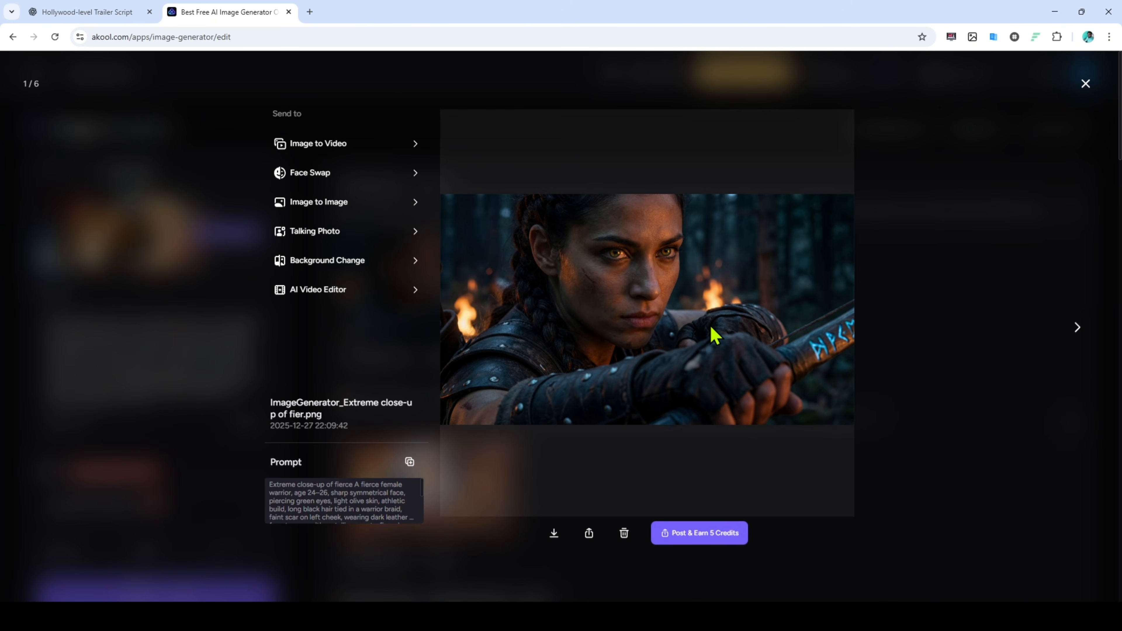
{"action": "left_click", "coordinate": [702, 535]}
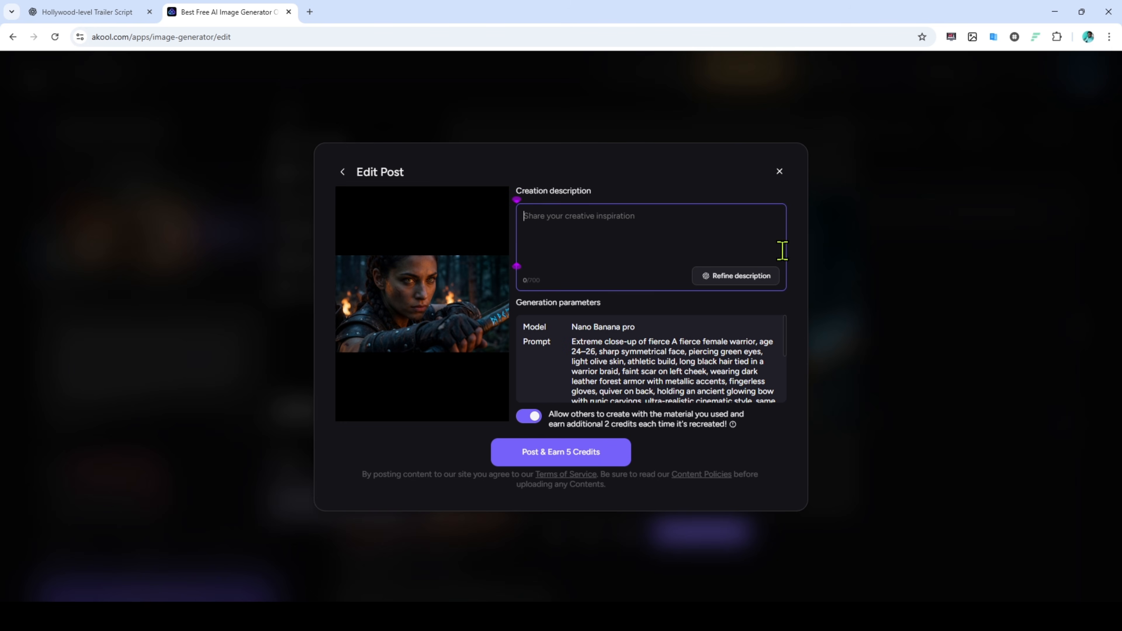
{"action": "left_click", "coordinate": [736, 276]}
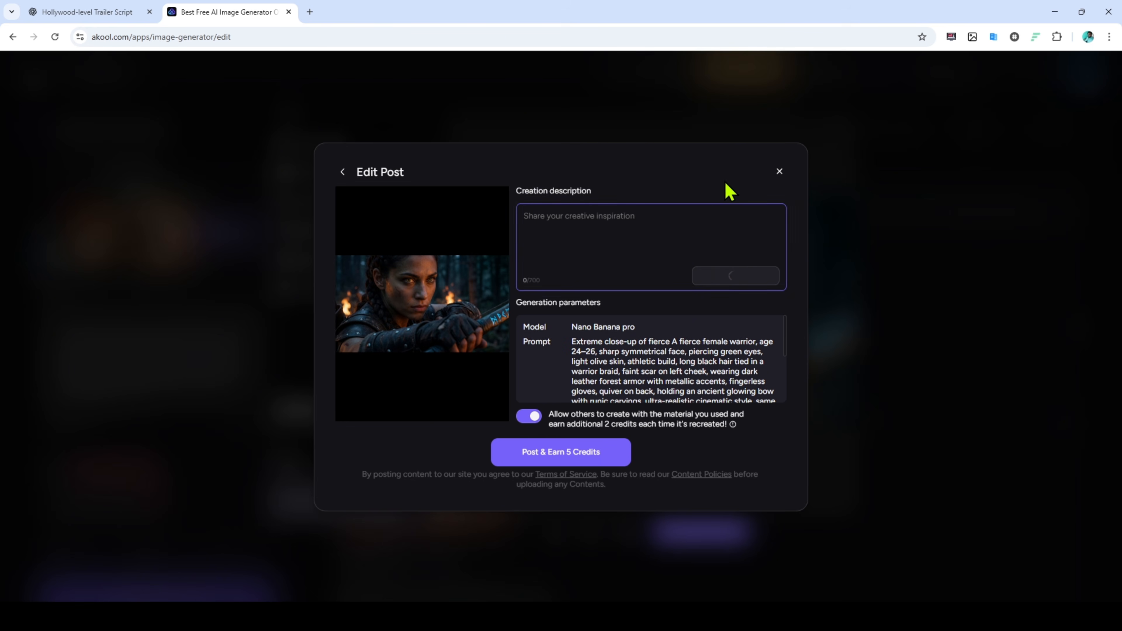
{"action": "left_click", "coordinate": [780, 172]}
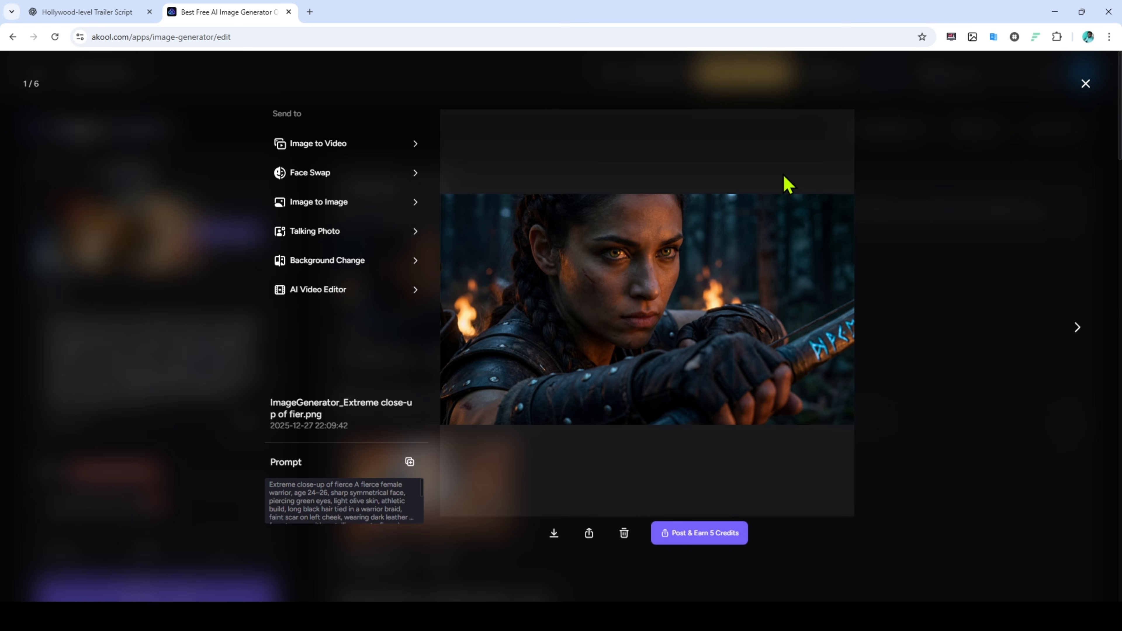
{"action": "left_click", "coordinate": [1086, 84]}
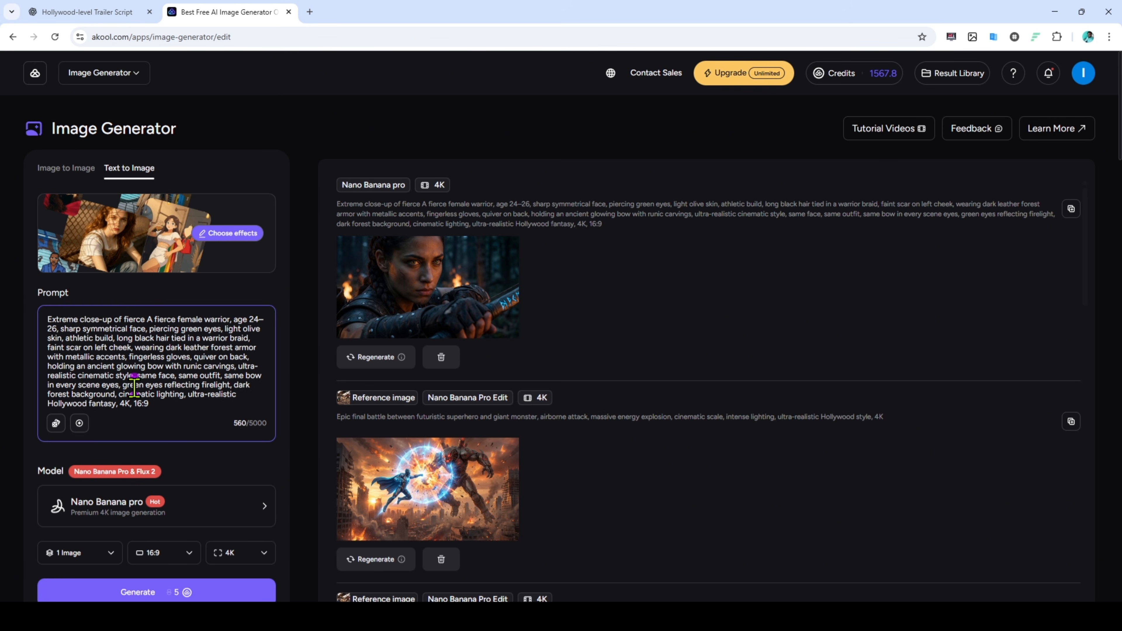
Replace the image prompt with the Scene 2 Hero Walk prompt from ChatGPT and generate its image.
{"action": "key", "text": "ctrl+shift+Tab"}
{"action": "left_click_drag", "start_coordinate": [353, 322], "coordinate": [680, 388]}
{"action": "right_click", "coordinate": [681, 388]}
{"action": "left_click", "coordinate": [707, 396]}
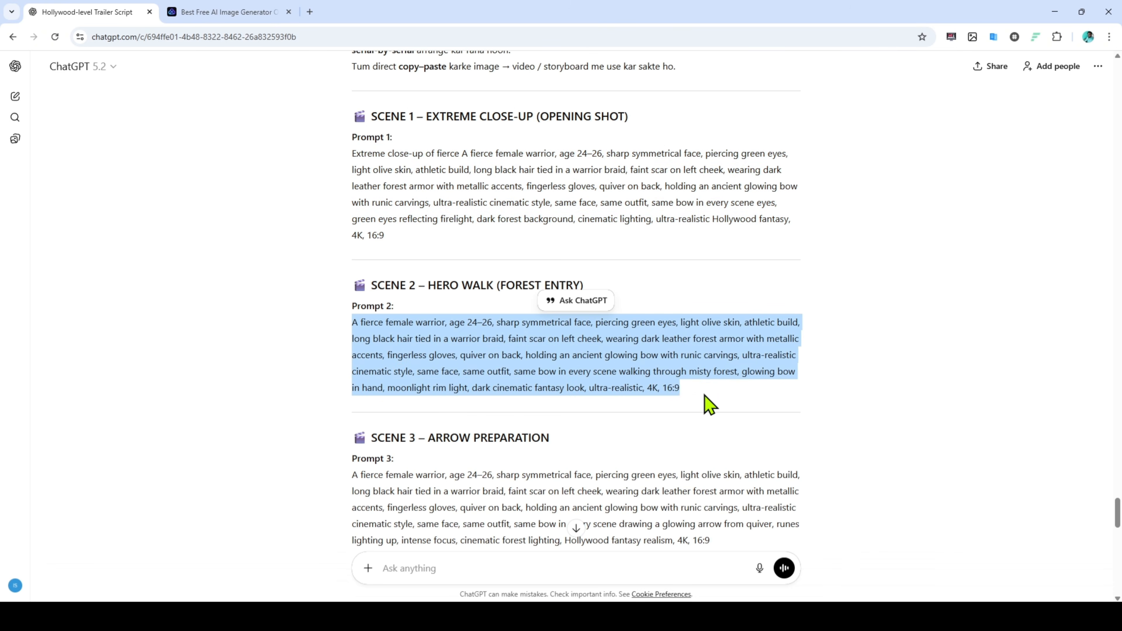
{"action": "key", "text": "ctrl+Tab"}
{"action": "left_click", "coordinate": [156, 343]}
{"action": "key", "text": "ctrl+a"}
{"action": "key", "text": "ctrl+v"}
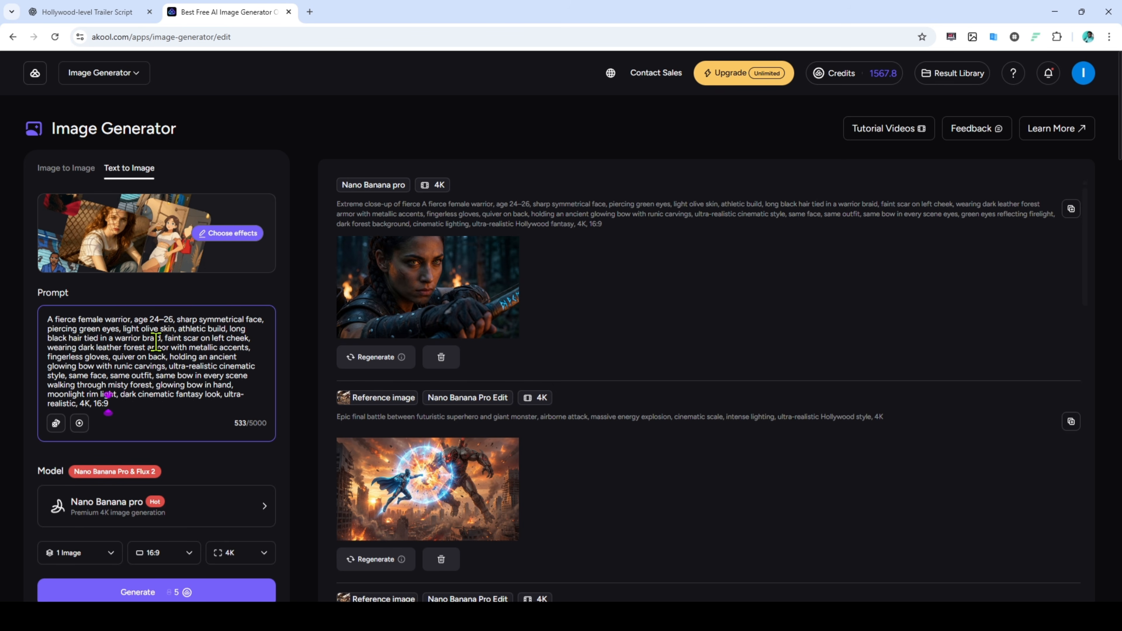
{"action": "left_click", "coordinate": [156, 588]}
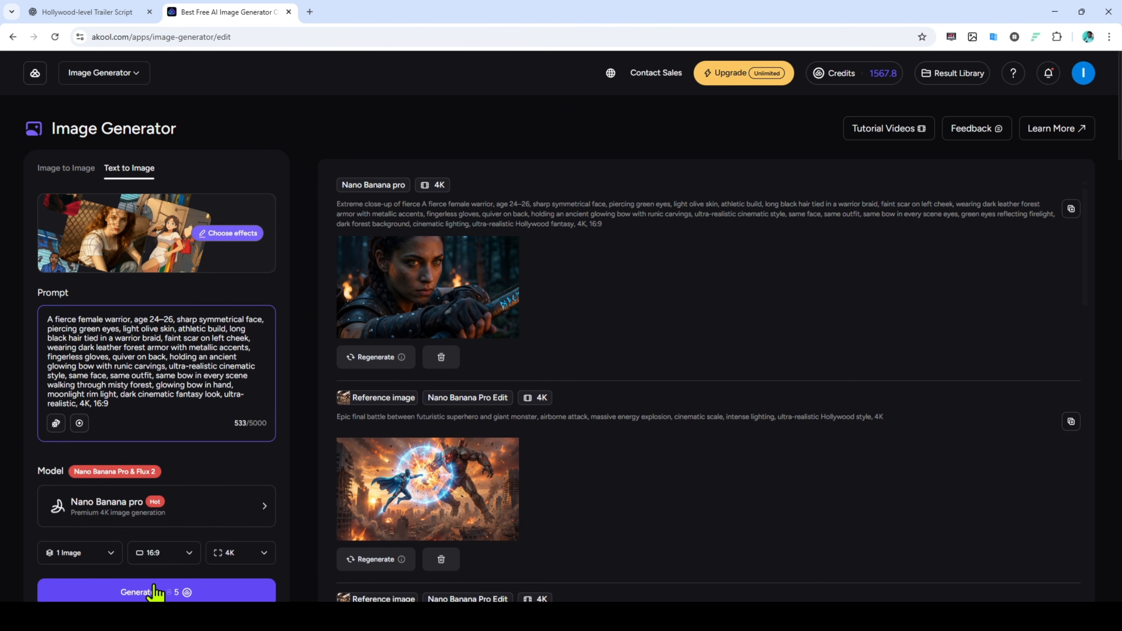
{"action": "left_click", "coordinate": [157, 588]}
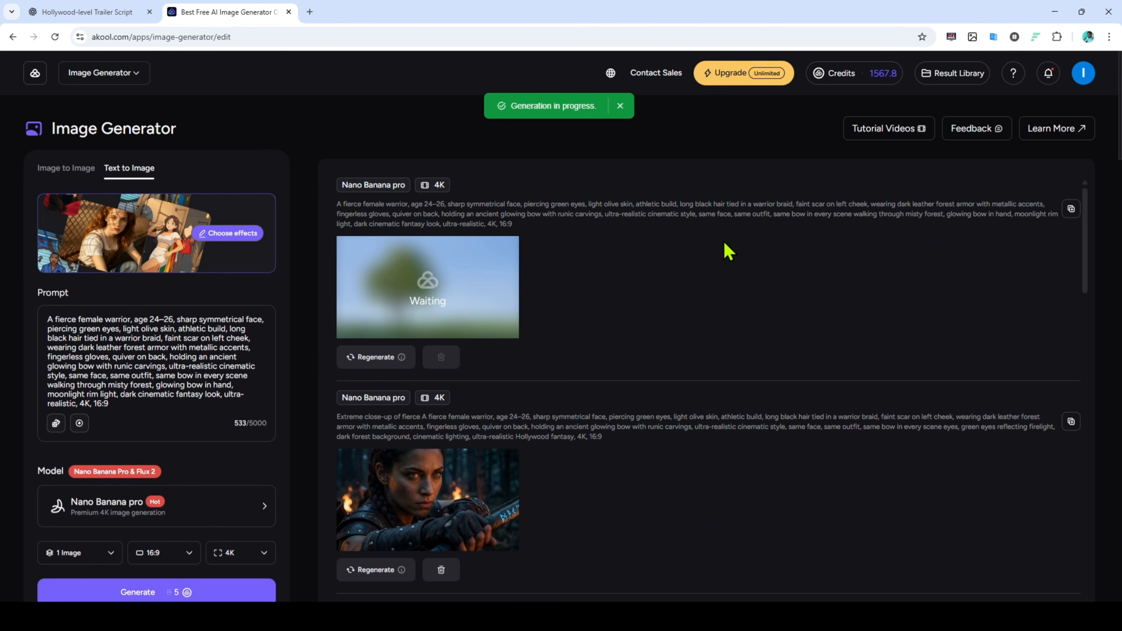
Replace the image prompt with the Scene 3 Arrow Preparation prompt from ChatGPT and generate its image.
{"action": "key", "text": "ctrl+Tab"}
{"action": "left_click_drag", "start_coordinate": [353, 320], "coordinate": [719, 389]}
{"action": "right_click", "coordinate": [706, 384]}
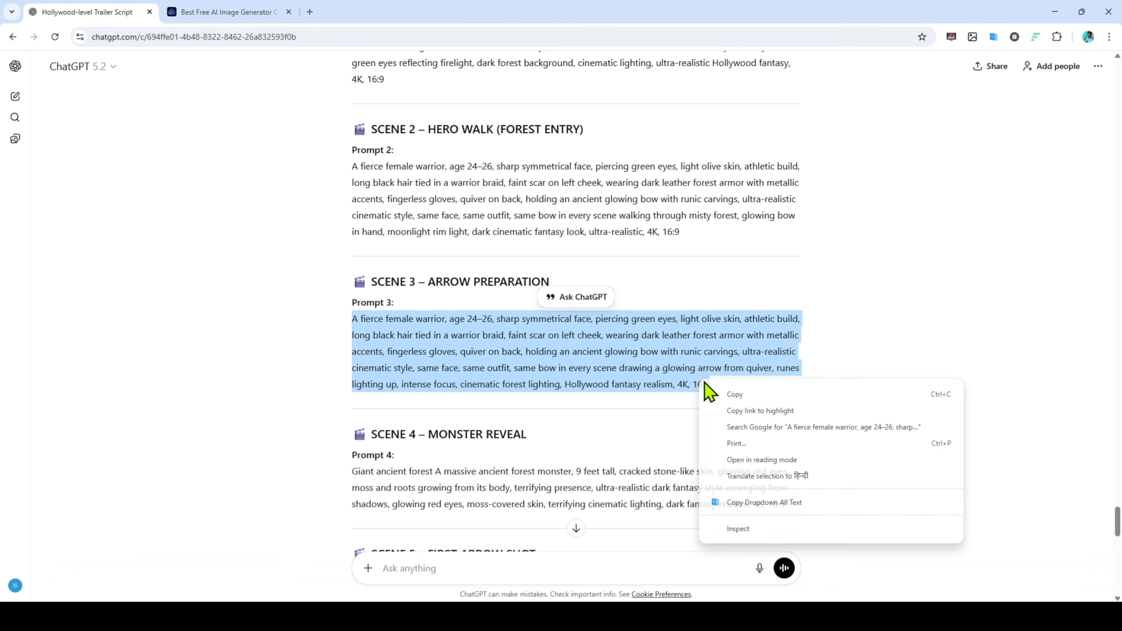
{"action": "left_click", "coordinate": [735, 394]}
{"action": "key", "text": "ctrl+Tab"}
{"action": "left_click", "coordinate": [145, 376]}
{"action": "key", "text": "ctrl+a"}
{"action": "key", "text": "ctrl+v"}
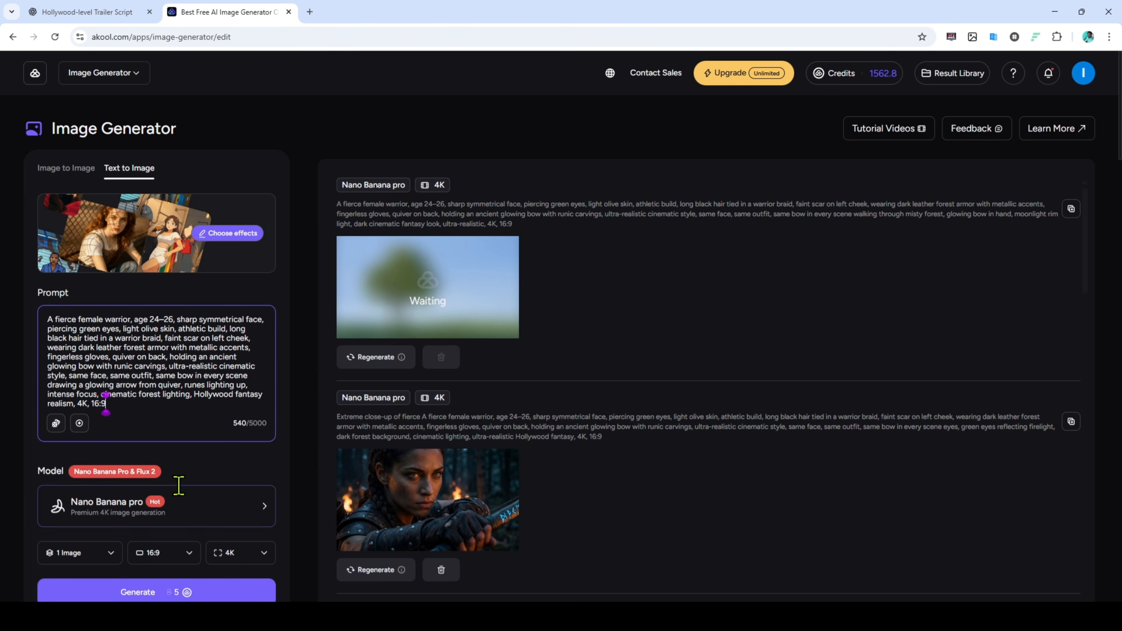
{"action": "scroll", "coordinate": [179, 487], "scroll_direction": "down", "scroll_amount": 3}
{"action": "left_click", "coordinate": [159, 482]}
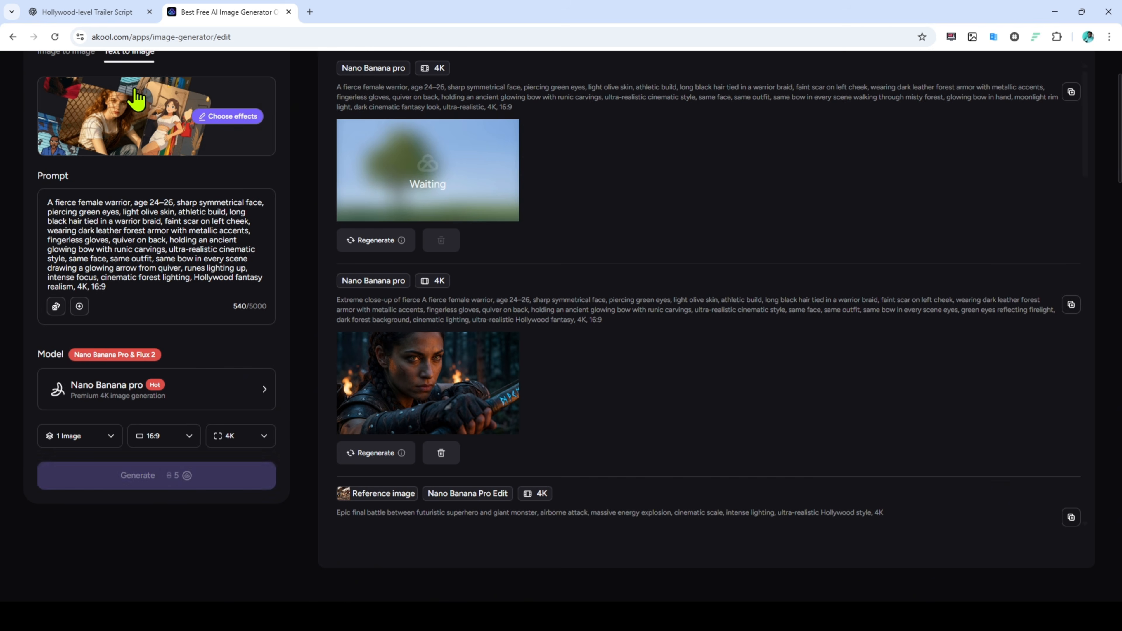
Copy the scene prompt that follows Scene 3 from ChatGPT and return to Akool's image prompt to replace its text.
{"action": "left_click", "coordinate": [90, 12]}
{"action": "scroll", "coordinate": [376, 327], "scroll_direction": "down", "scroll_amount": 3}
{"action": "left_click_drag", "start_coordinate": [353, 316], "coordinate": [788, 349]}
{"action": "right_click", "coordinate": [779, 348]}
{"action": "left_click", "coordinate": [809, 358]}
{"action": "left_click", "coordinate": [226, 12]}
{"action": "left_click", "coordinate": [143, 280]}
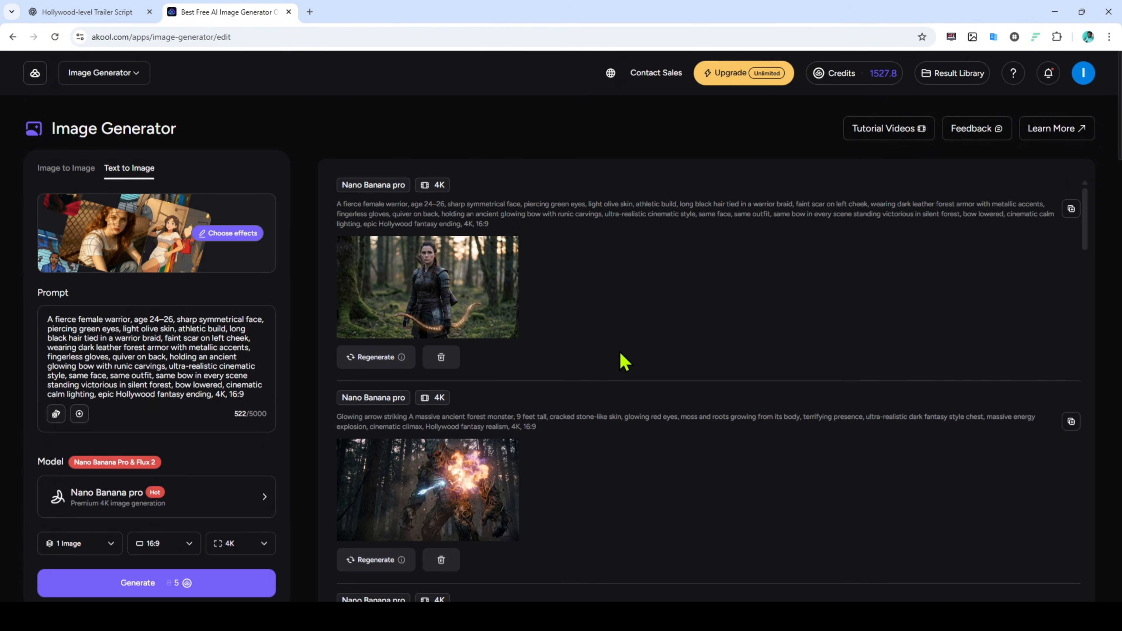
Download the generated Scene 1 warrior close-up image and send it to video generation as the start frame.
{"action": "scroll", "coordinate": [624, 362], "scroll_direction": "down", "scroll_amount": 10}
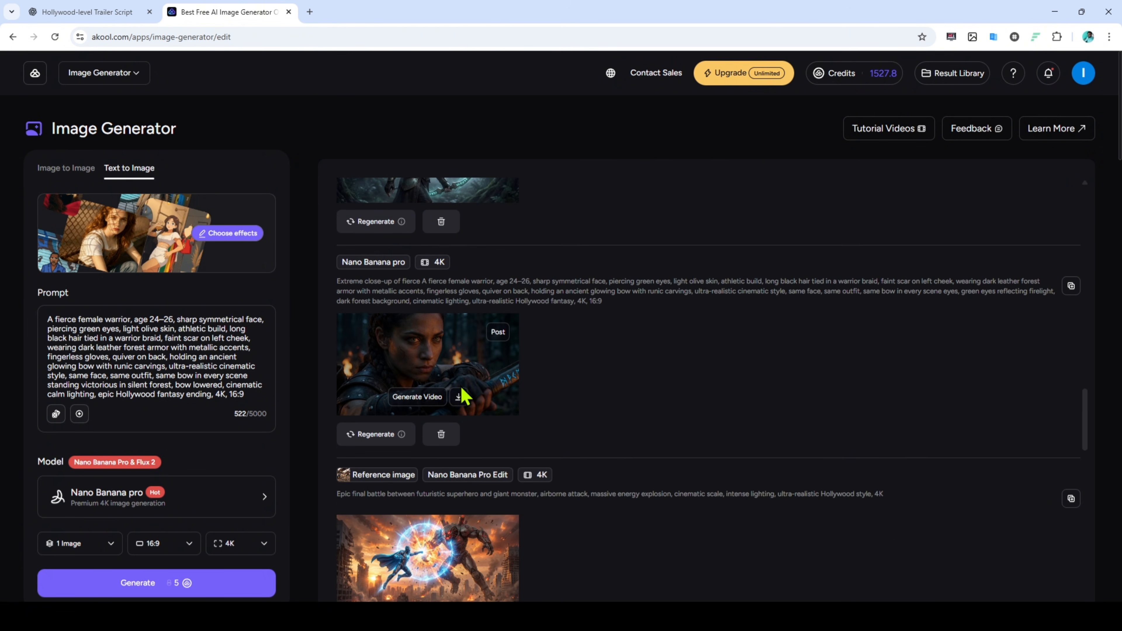
{"action": "left_click", "coordinate": [458, 397]}
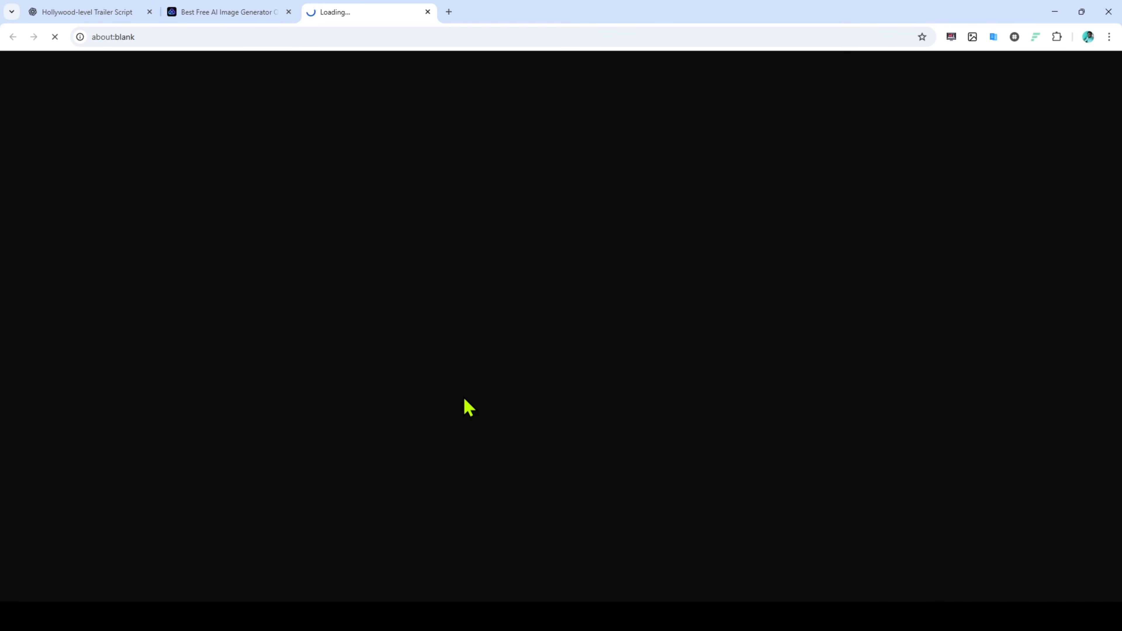
{"action": "scroll", "coordinate": [463, 397], "scroll_direction": "up", "scroll_amount": 1}
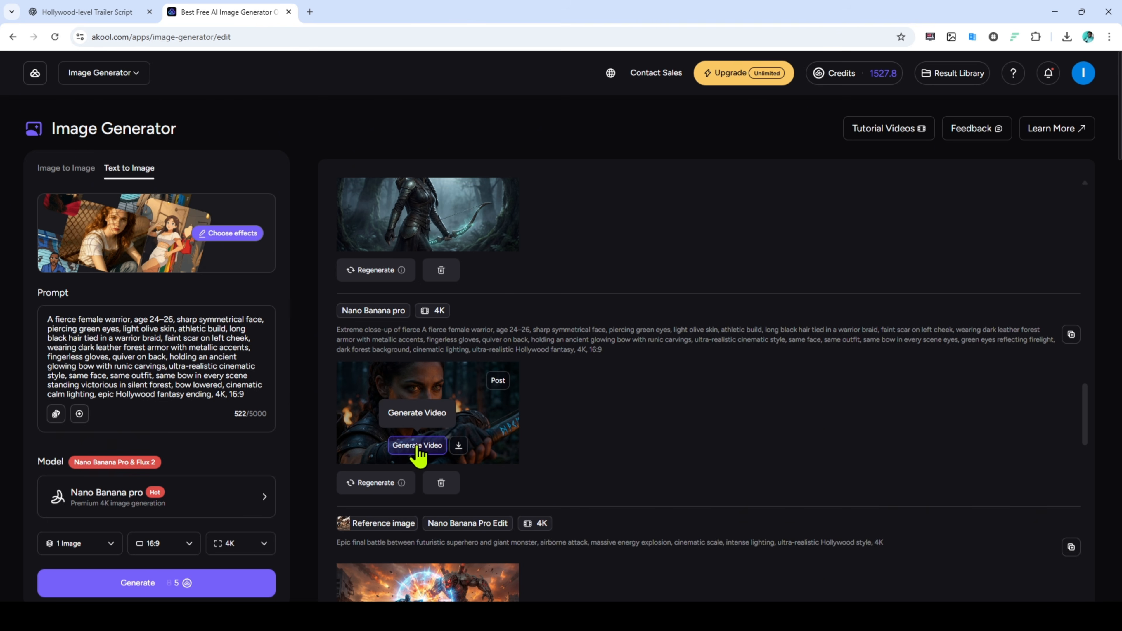
{"action": "left_click", "coordinate": [418, 445]}
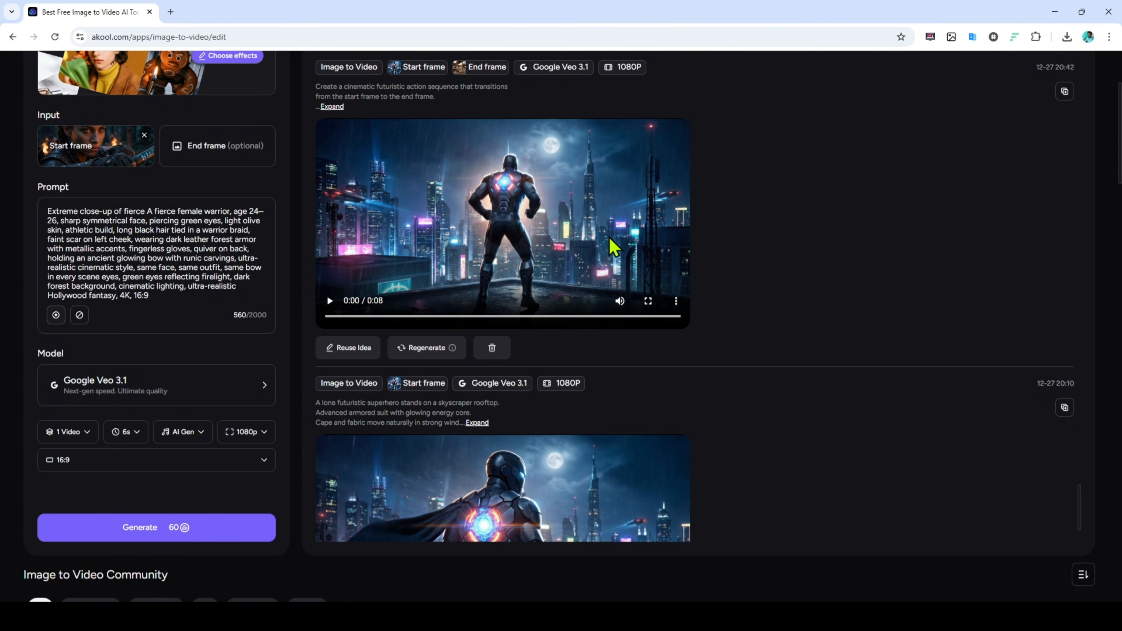
Browse the earlier superhero videos in the results and view the lone superhero rooftop video full screen.
{"action": "mouse_move", "coordinate": [482, 214]}
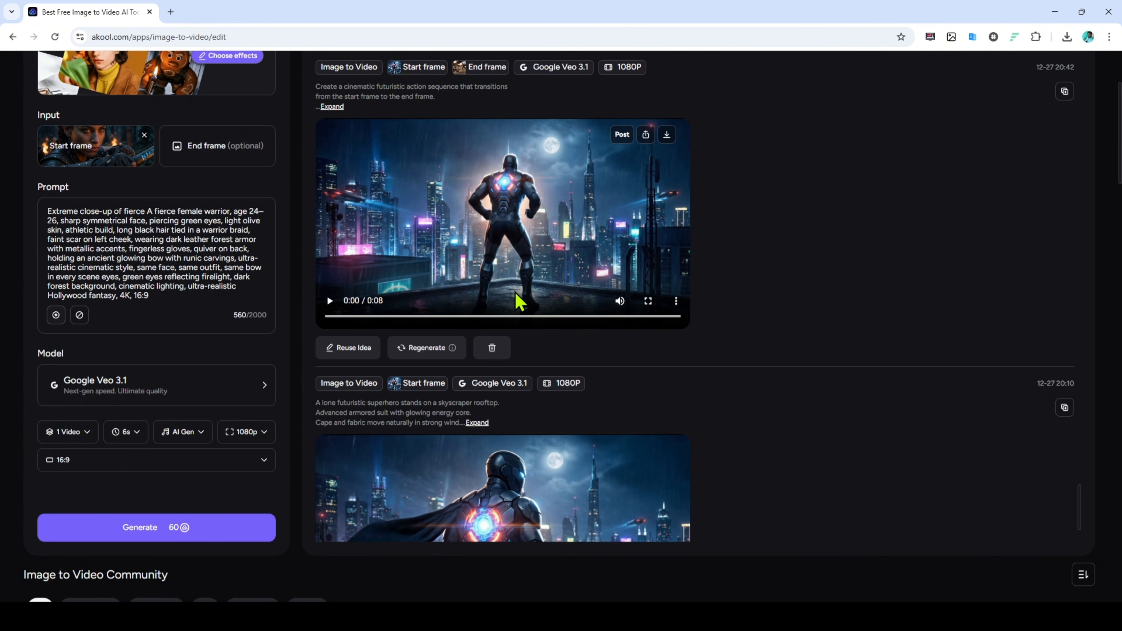
{"action": "scroll", "coordinate": [486, 477], "scroll_direction": "down", "scroll_amount": 1}
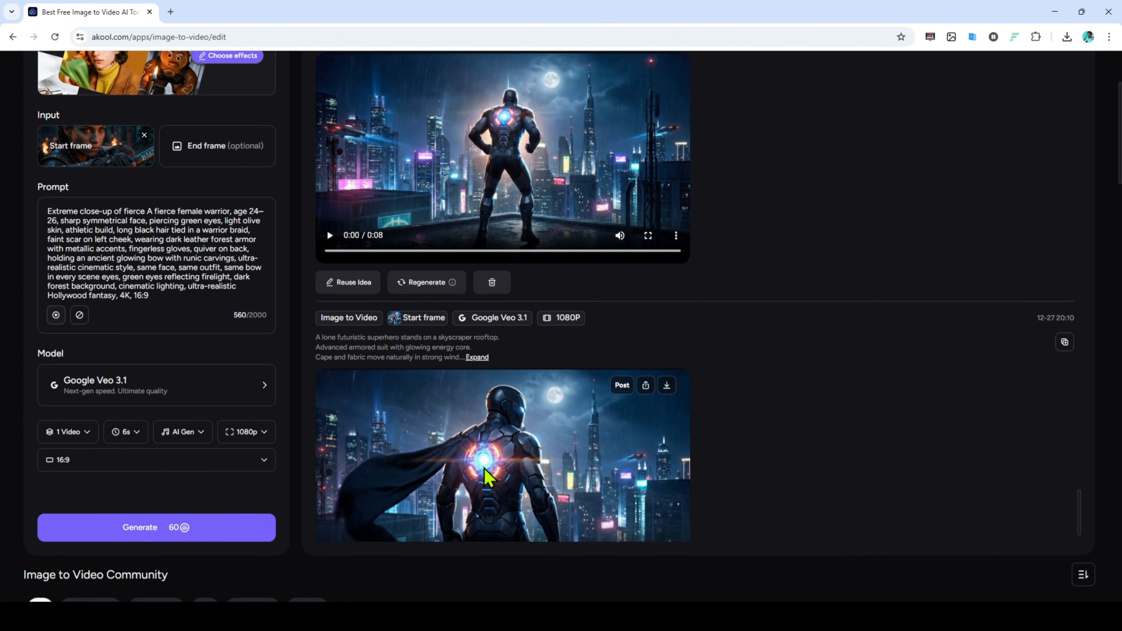
{"action": "scroll", "coordinate": [471, 459], "scroll_direction": "down", "scroll_amount": 1}
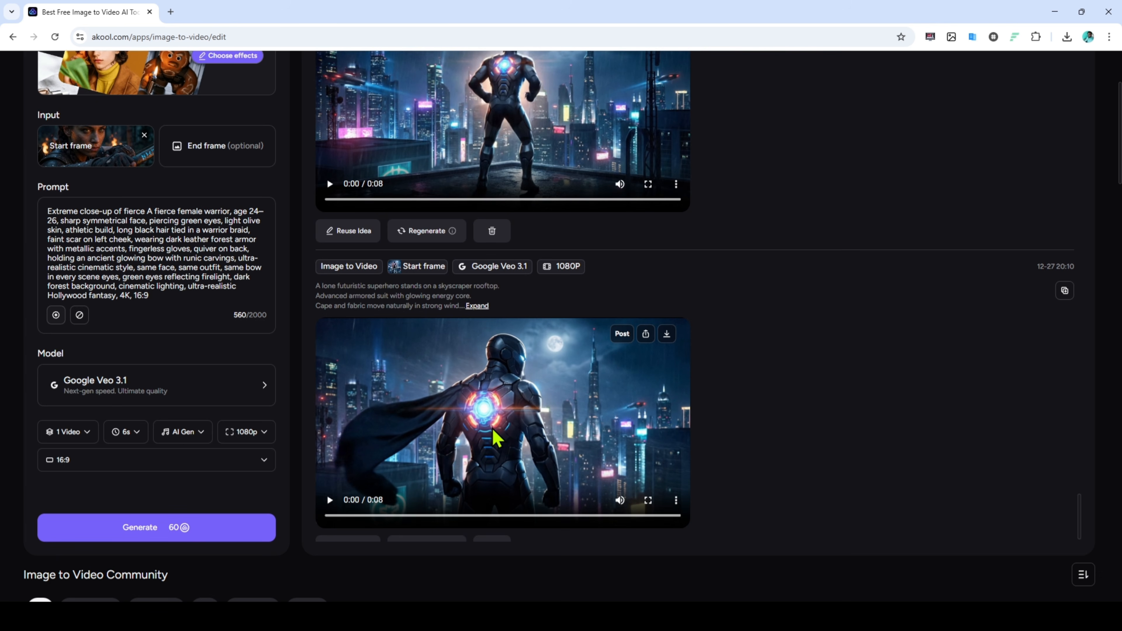
{"action": "scroll", "coordinate": [496, 438], "scroll_direction": "up", "scroll_amount": 2}
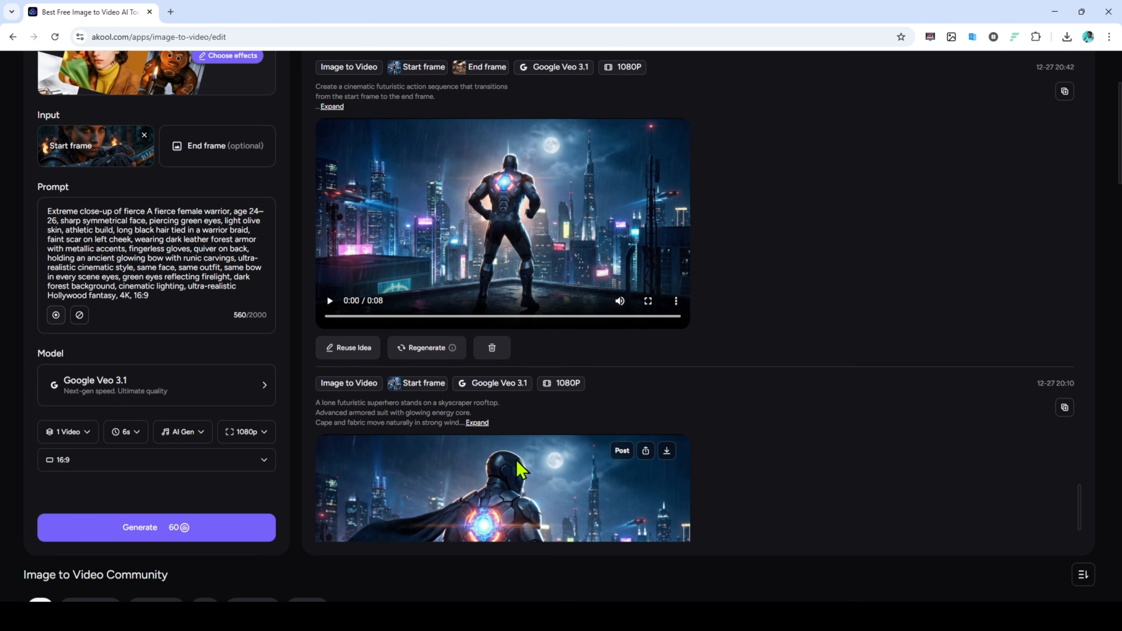
{"action": "scroll", "coordinate": [521, 469], "scroll_direction": "down", "scroll_amount": 2}
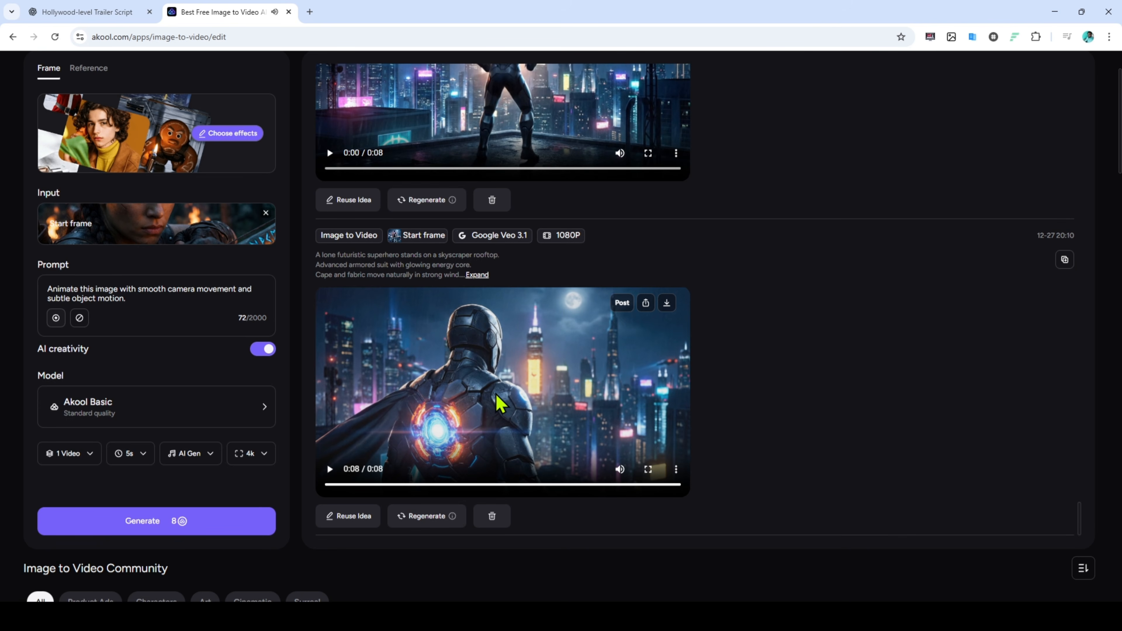
{"action": "left_click", "coordinate": [649, 470]}
{"action": "left_click", "coordinate": [28, 598]}
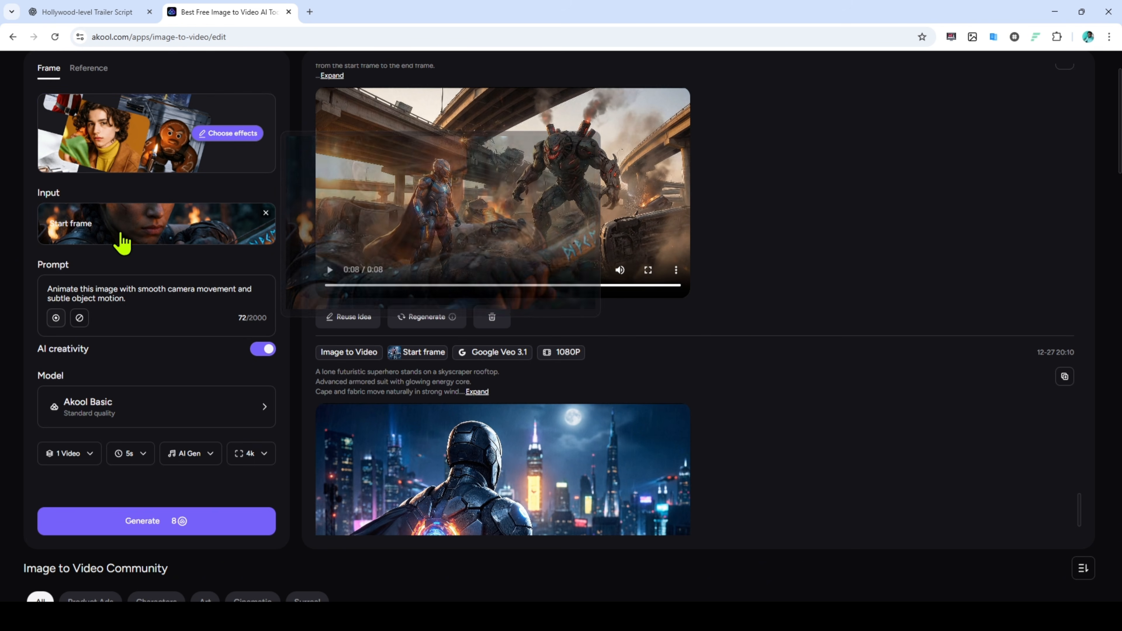
Replace the default video prompt with the Scene 1 Extreme Close-Up prompt from ChatGPT.
{"action": "mouse_move", "coordinate": [85, 232]}
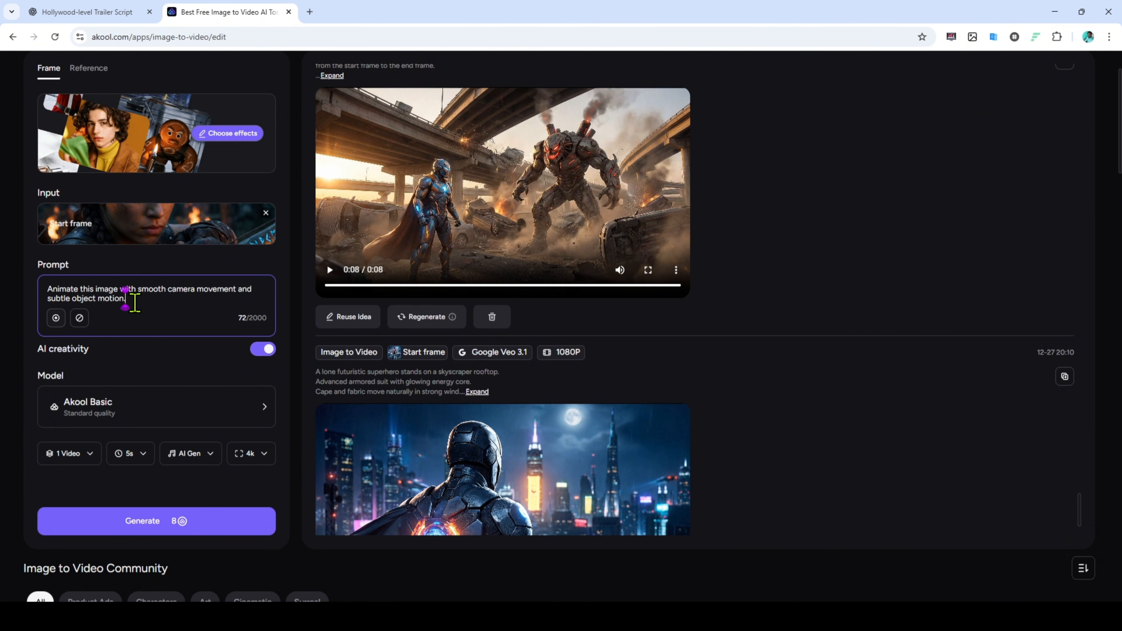
{"action": "key", "text": "ctrl+a"}
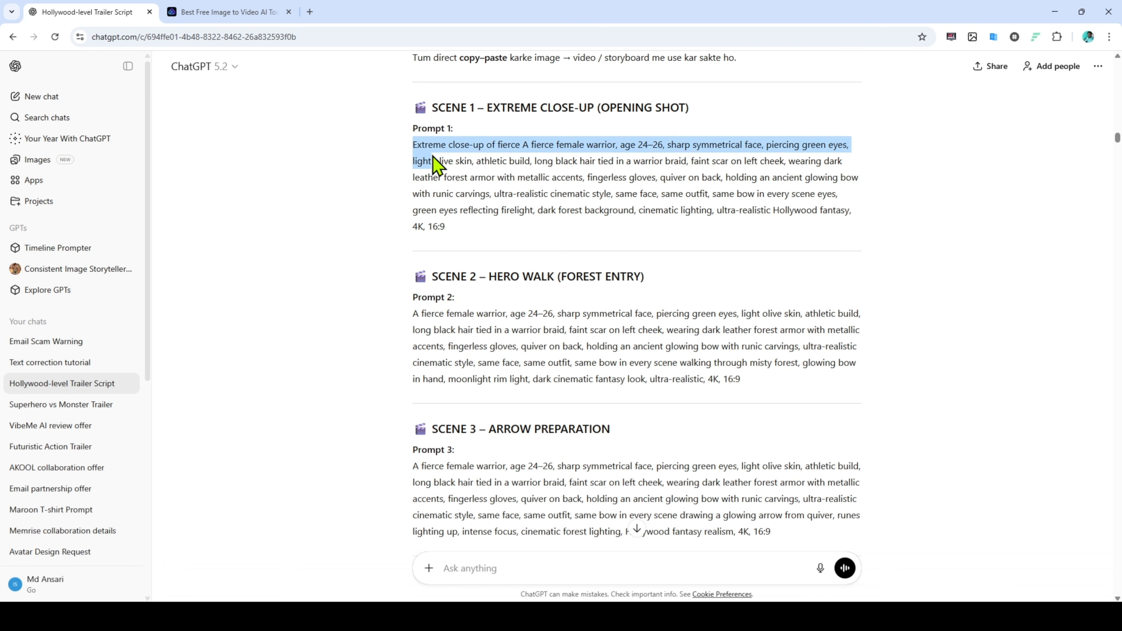
{"action": "left_click_drag", "start_coordinate": [431, 162], "coordinate": [483, 233]}
{"action": "right_click", "coordinate": [483, 233]}
{"action": "left_click", "coordinate": [496, 221]}
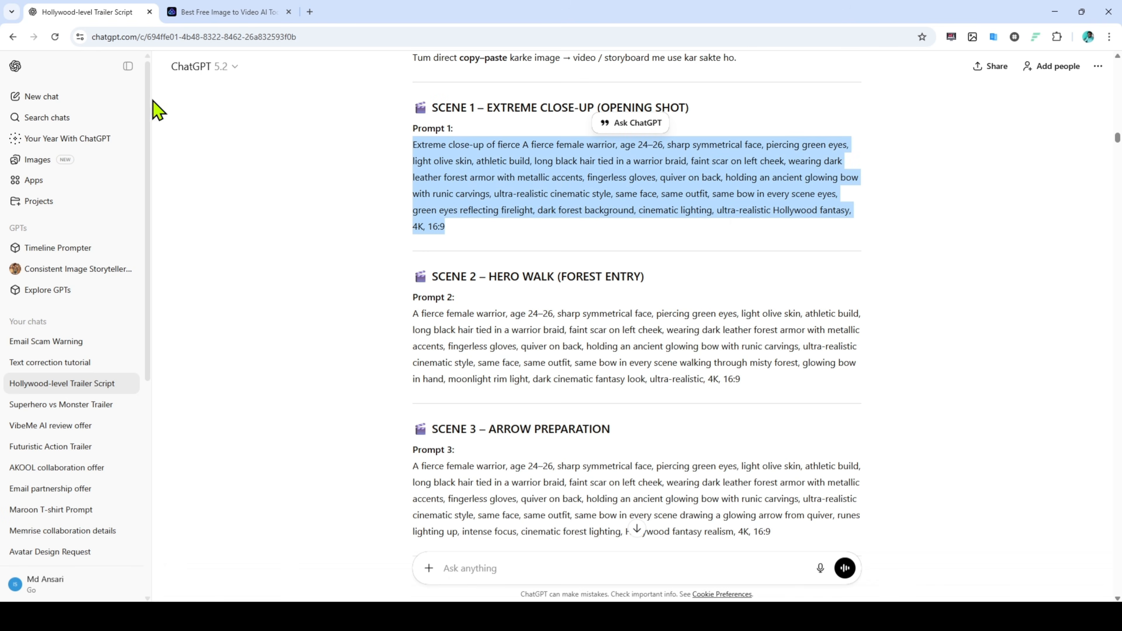
{"action": "key", "text": "BackSpace"}
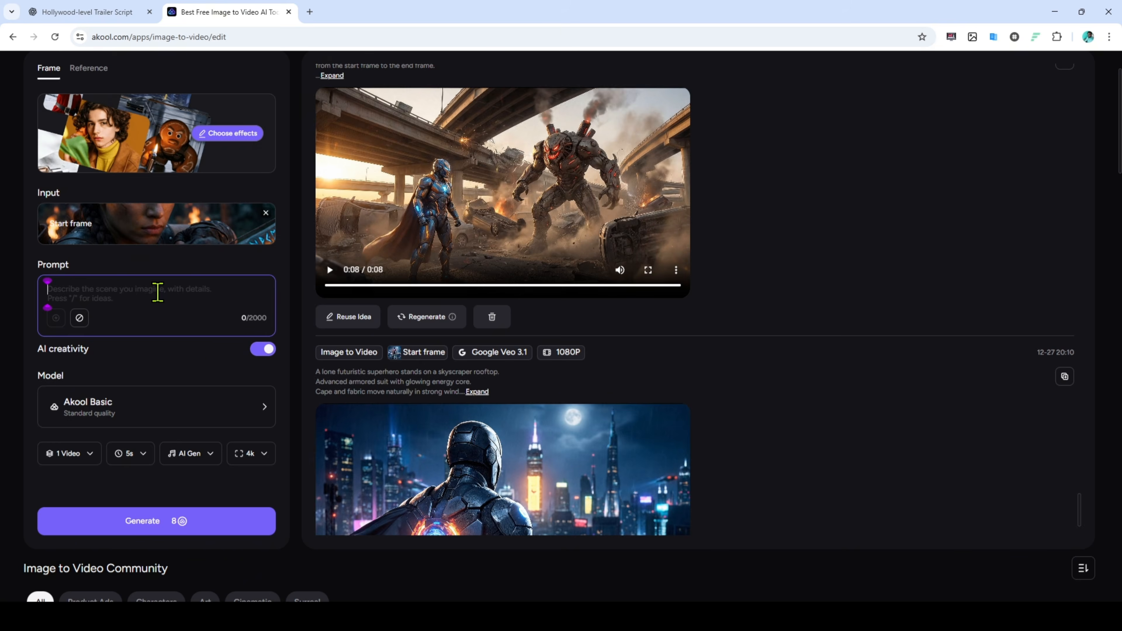
{"action": "key", "text": "ctrl+v"}
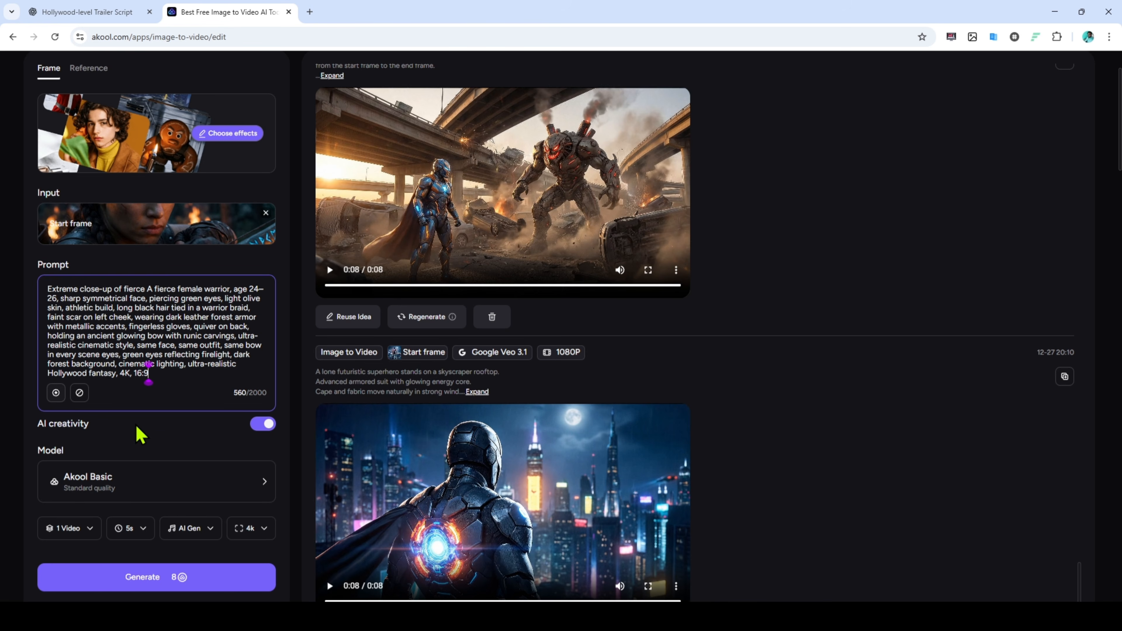
Change the video model to Google Veo 3.1.
{"action": "scroll", "coordinate": [137, 458], "scroll_direction": "down", "scroll_amount": 2}
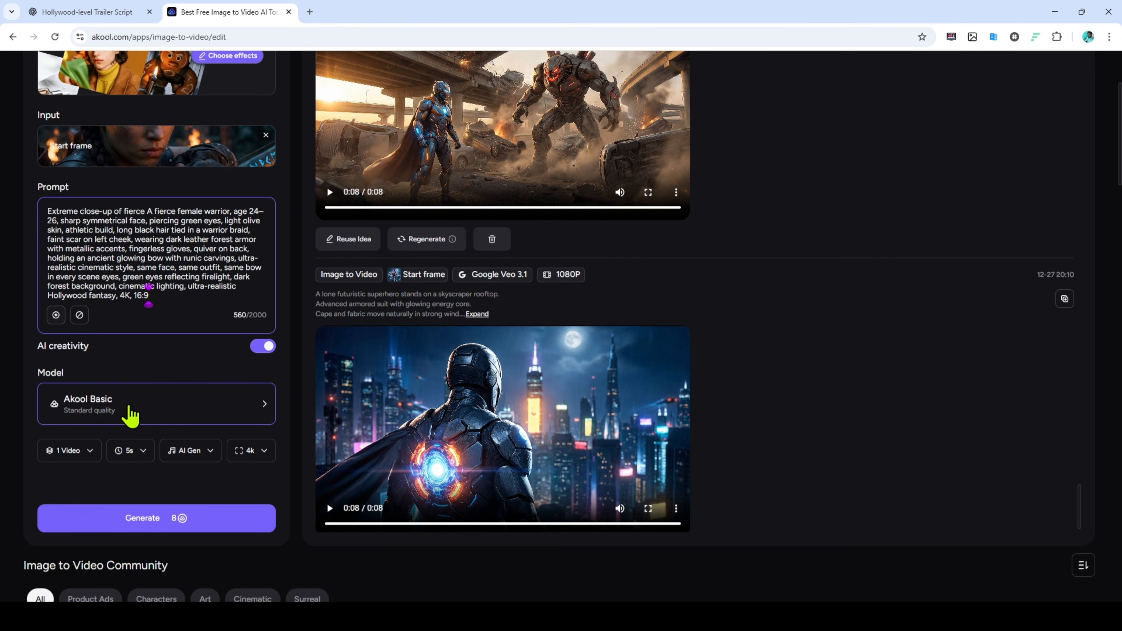
{"action": "left_click", "coordinate": [142, 415]}
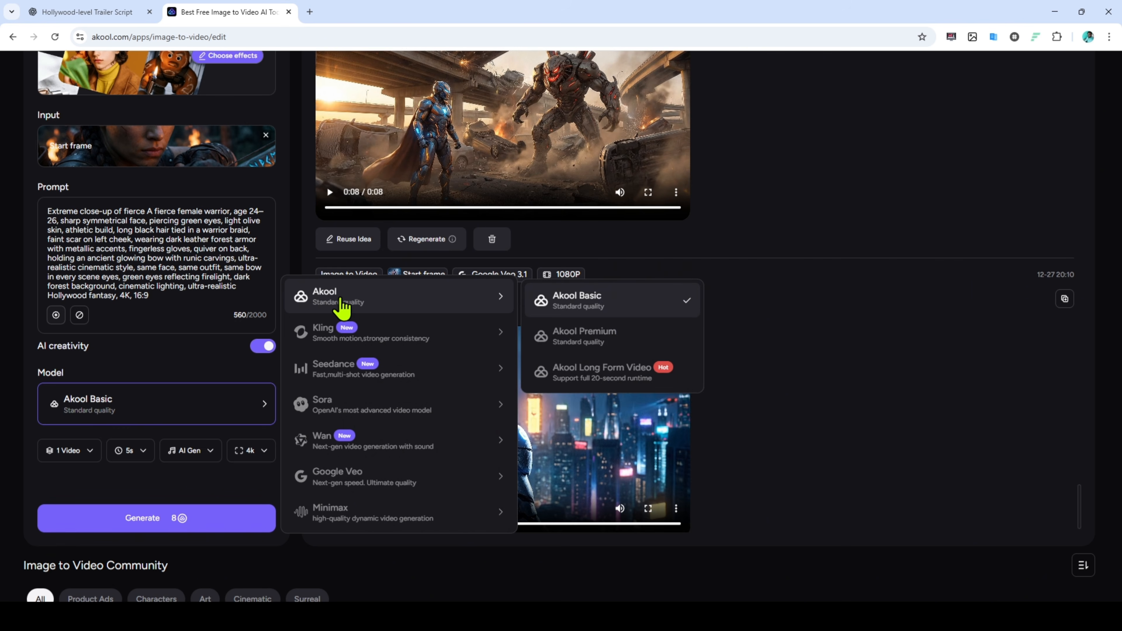
{"action": "mouse_move", "coordinate": [324, 342]}
{"action": "mouse_move", "coordinate": [341, 489]}
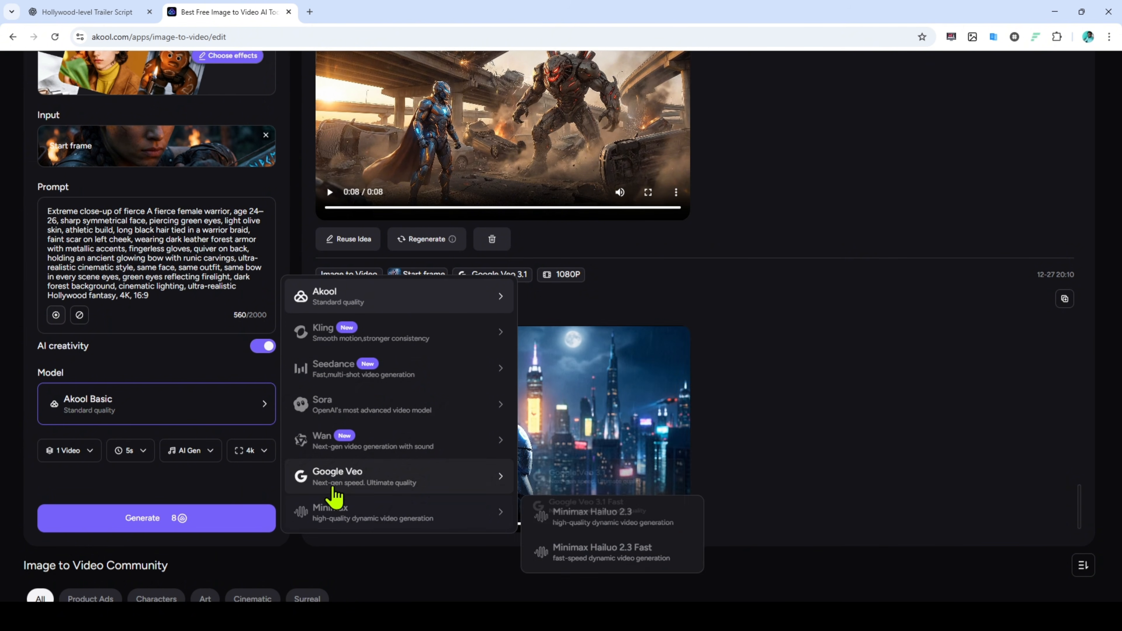
{"action": "left_click", "coordinate": [609, 480]}
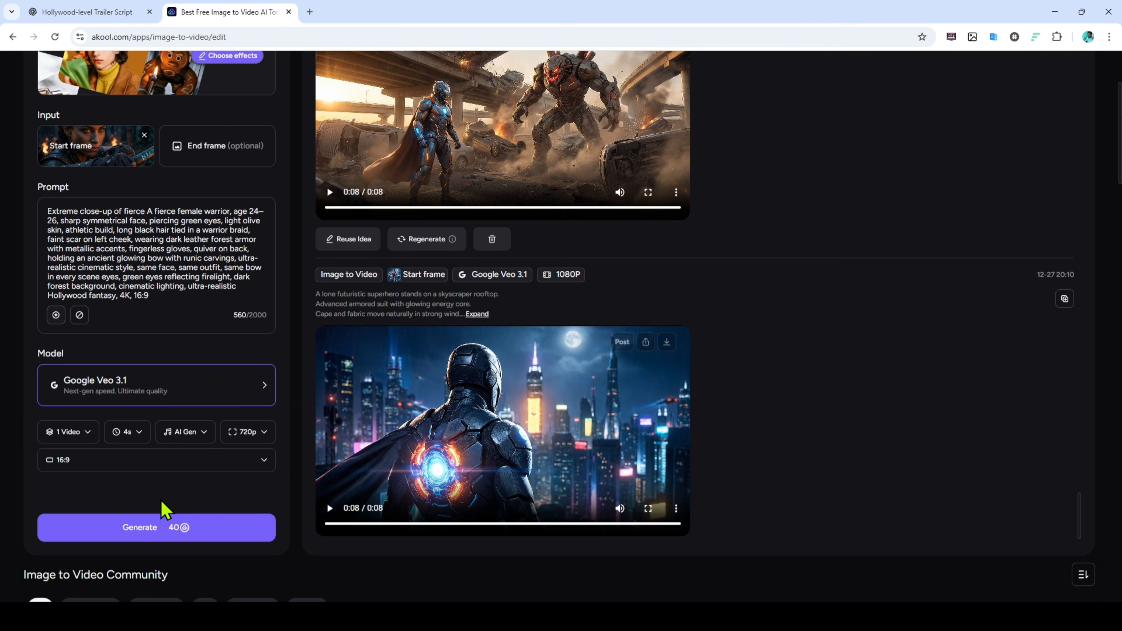
Set the video duration to 6s, the audio to AI Gen and the resolution to 1080p.
{"action": "left_click", "coordinate": [140, 442]}
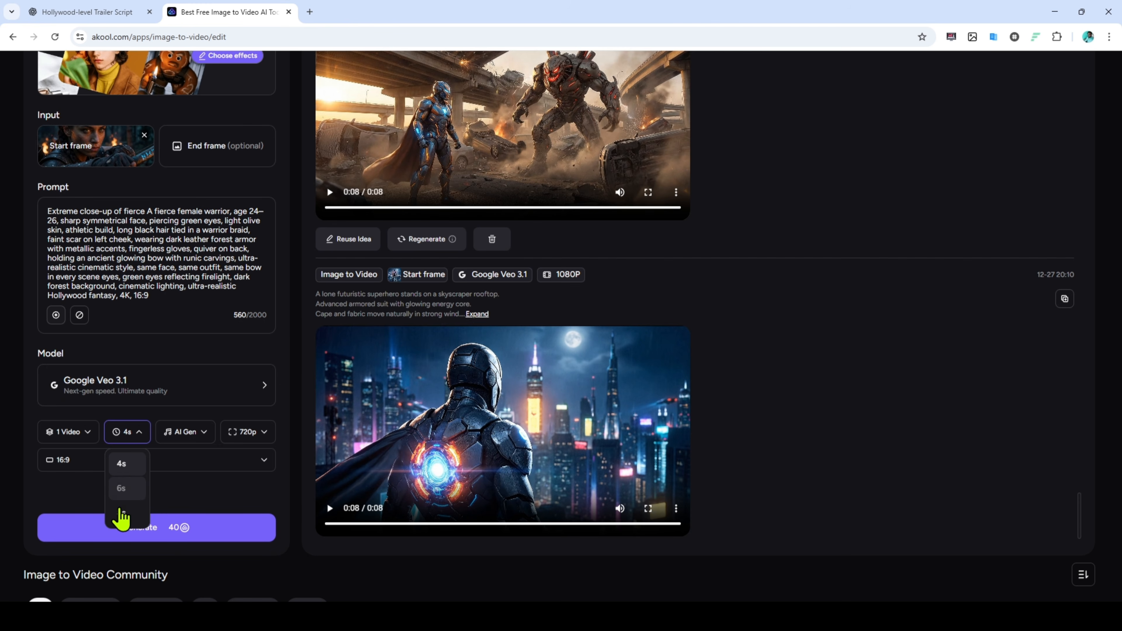
{"action": "left_click", "coordinate": [126, 502]}
{"action": "left_click", "coordinate": [184, 432]}
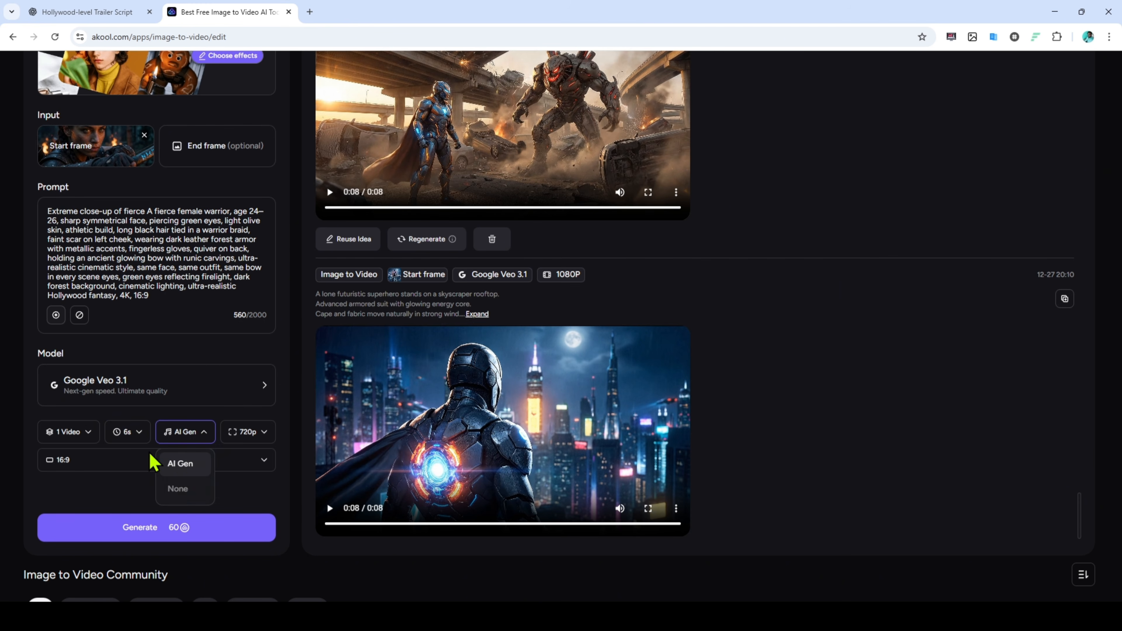
{"action": "left_click", "coordinate": [180, 462]}
{"action": "left_click", "coordinate": [274, 436]}
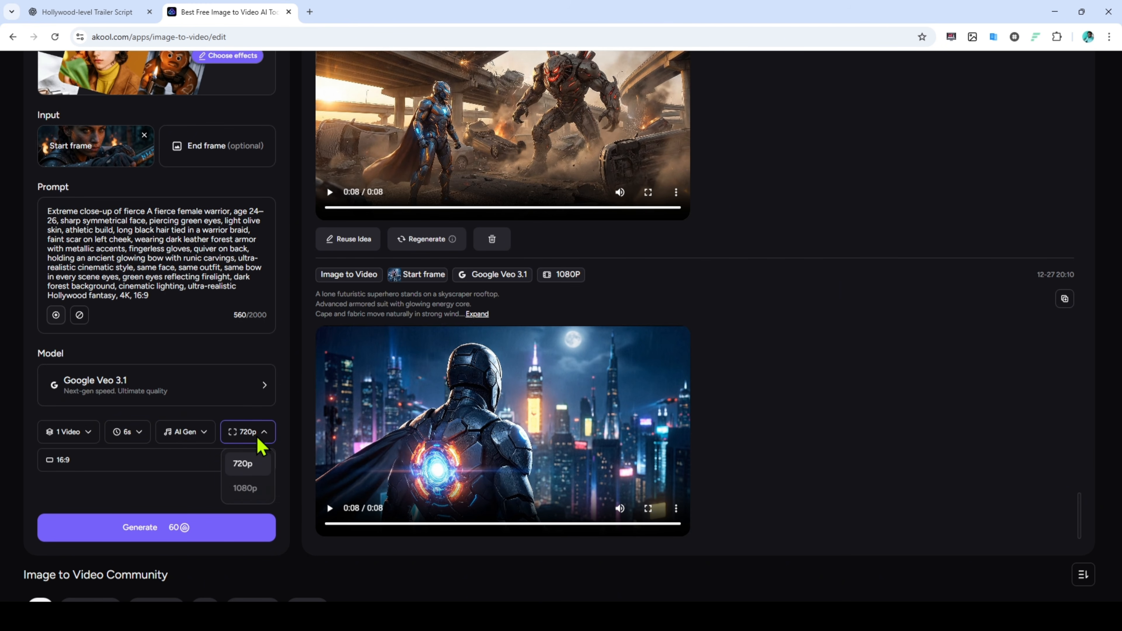
{"action": "left_click", "coordinate": [247, 489]}
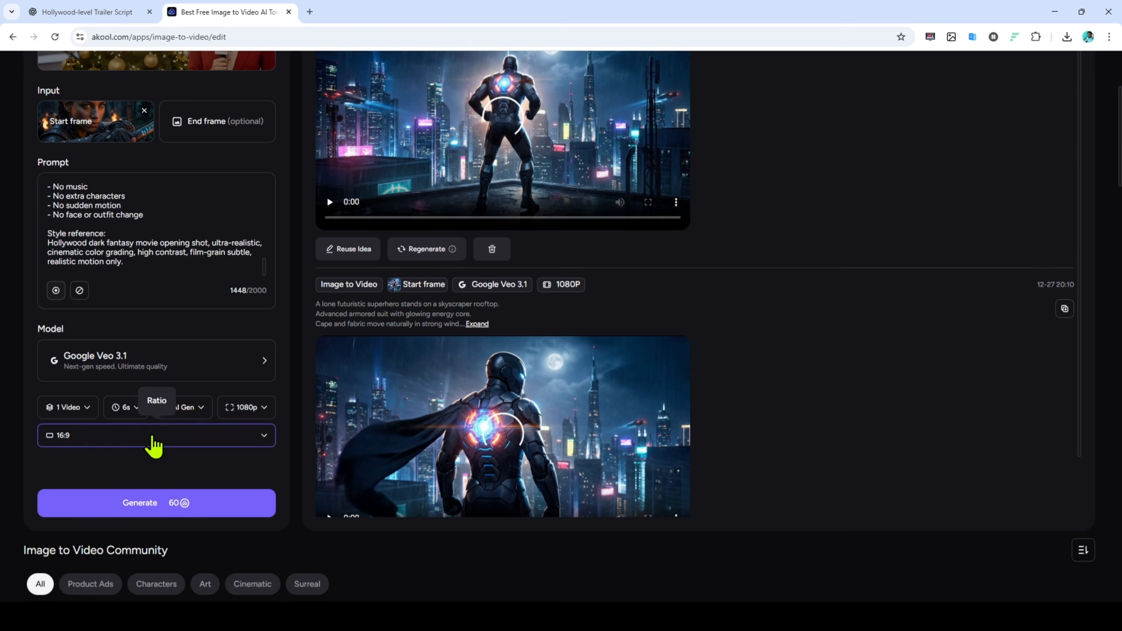
Generate the opening shot video from the warrior close-up start frame.
{"action": "scroll", "coordinate": [153, 447], "scroll_direction": "up", "scroll_amount": 4}
{"action": "scroll", "coordinate": [154, 446], "scroll_direction": "down", "scroll_amount": 3}
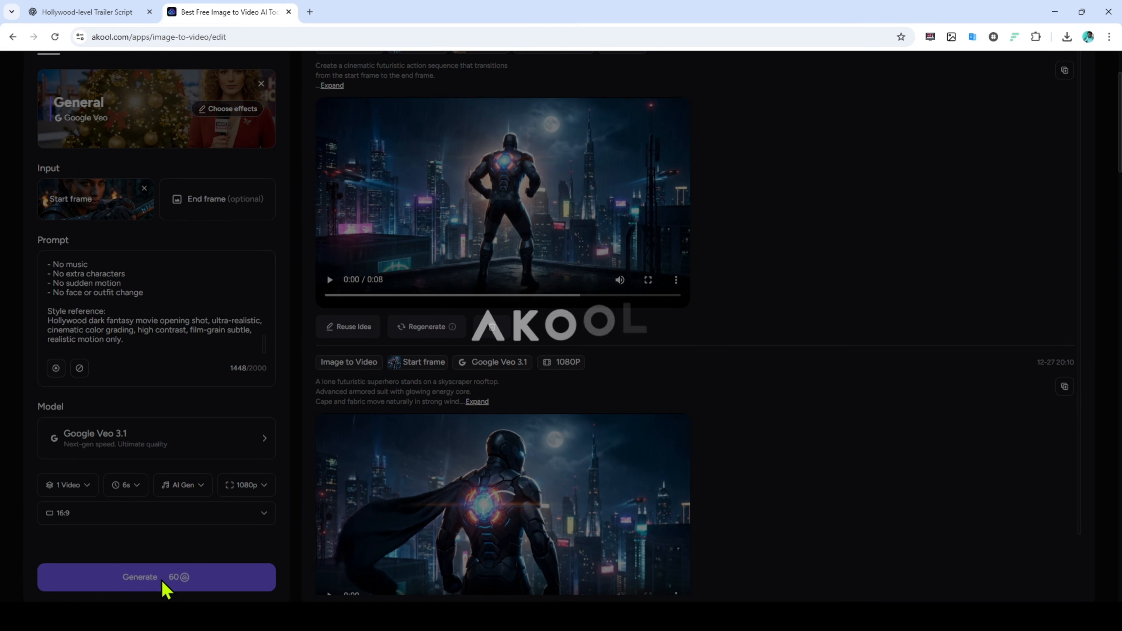
{"action": "left_click", "coordinate": [162, 579]}
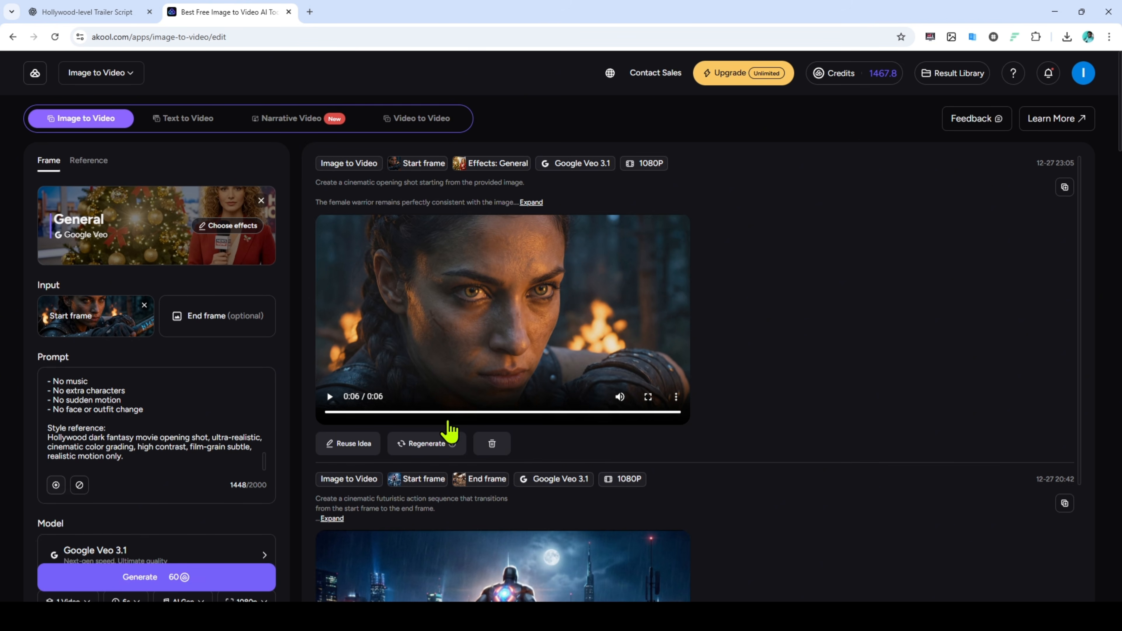
Replace the start frame with the forest walk image ImageGenerator_A fierce female warrior,.png.
{"action": "mouse_move", "coordinate": [92, 330]}
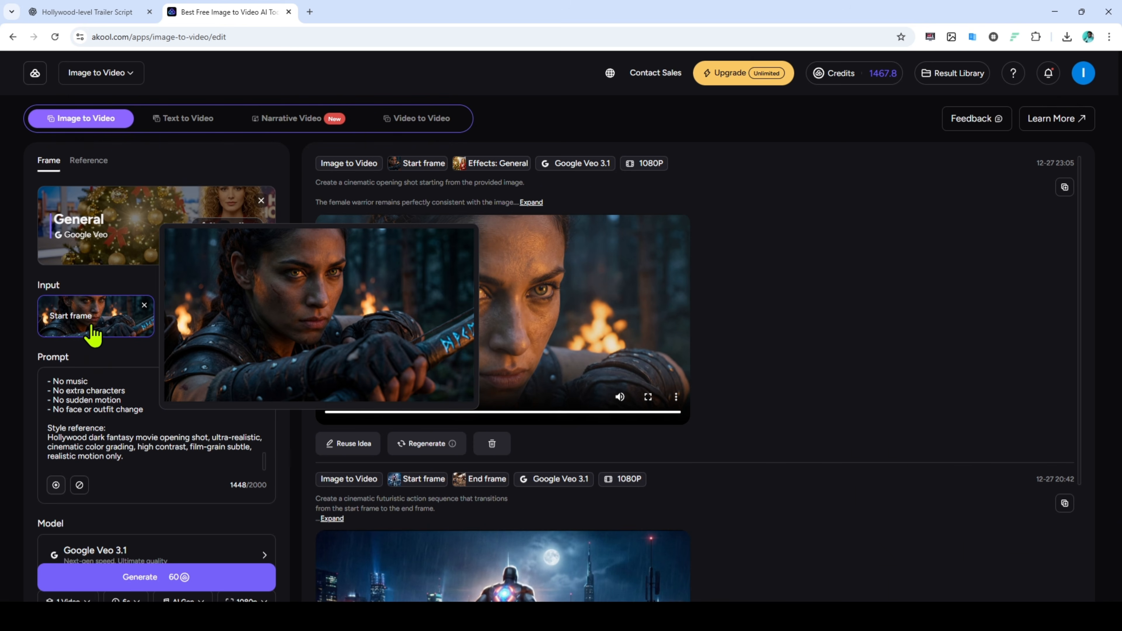
{"action": "left_click", "coordinate": [95, 334]}
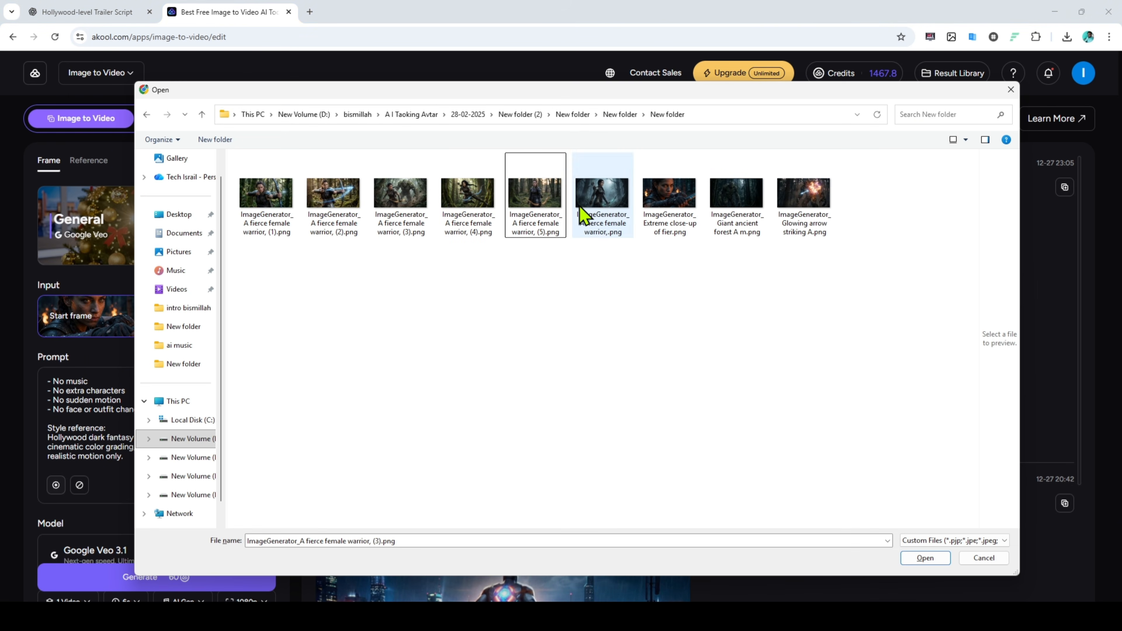
{"action": "left_click", "coordinate": [912, 560]}
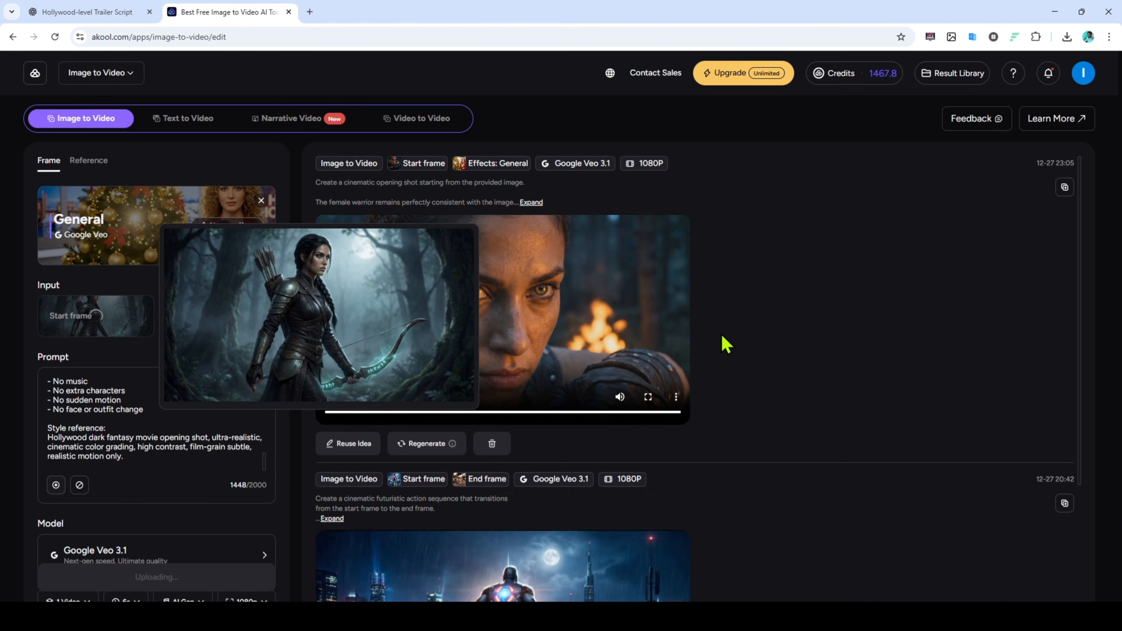
Replace the video prompt with the copied prompt that animates the image into a cinematic dark fantasy scene without dialogue or fast motion.
{"action": "scroll", "coordinate": [102, 336], "scroll_direction": "down", "scroll_amount": 2}
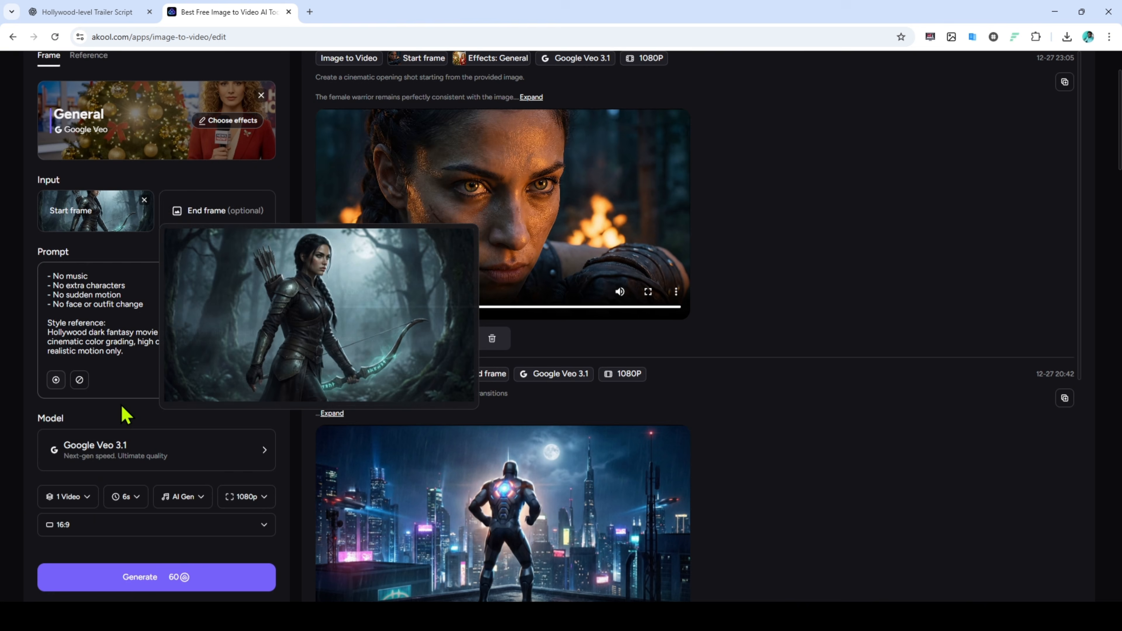
{"action": "left_click", "coordinate": [97, 342]}
{"action": "key", "text": "ctrl+a"}
{"action": "key", "text": "BackSpace"}
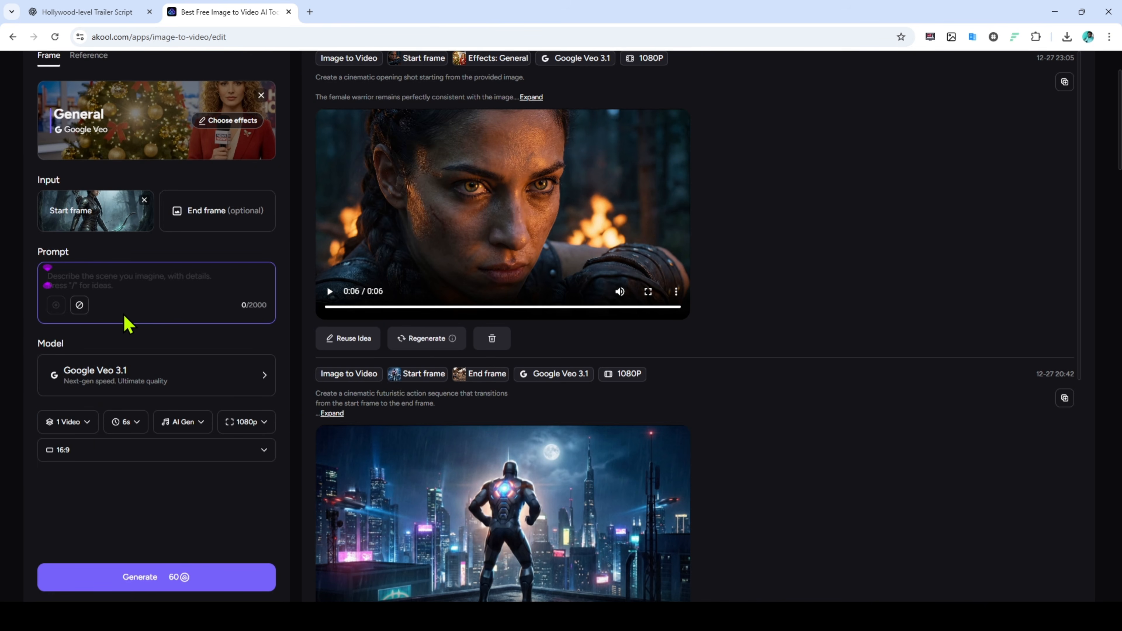
{"action": "key", "text": "ctrl+v"}
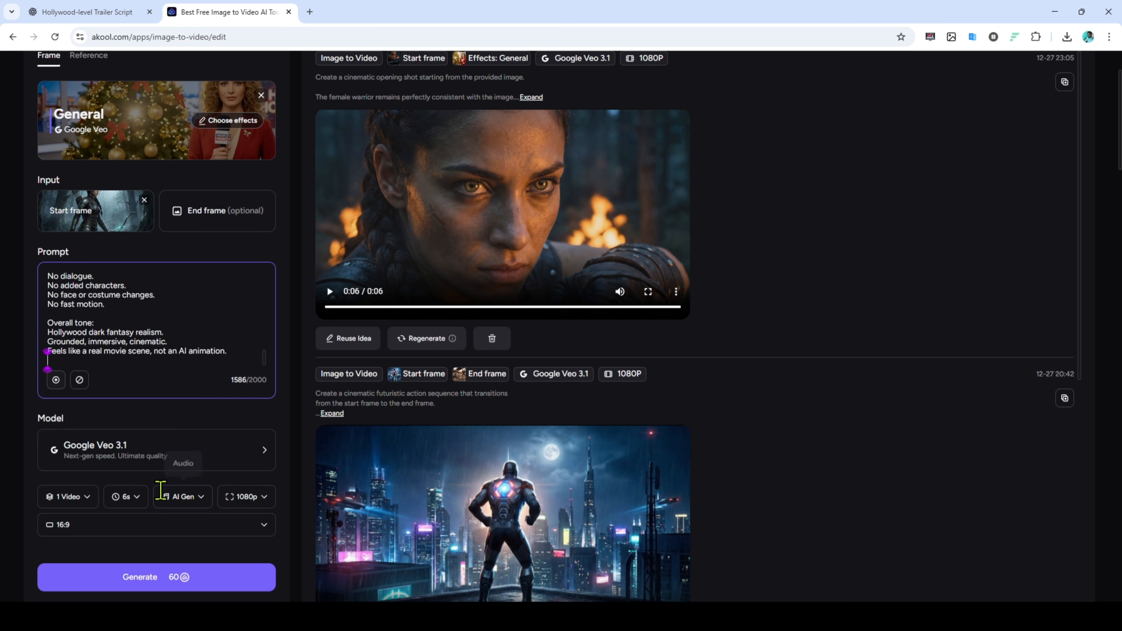
Generate the forest warrior video with a duration of 8s and play the result.
{"action": "left_click", "coordinate": [132, 497]}
{"action": "left_click", "coordinate": [121, 578]}
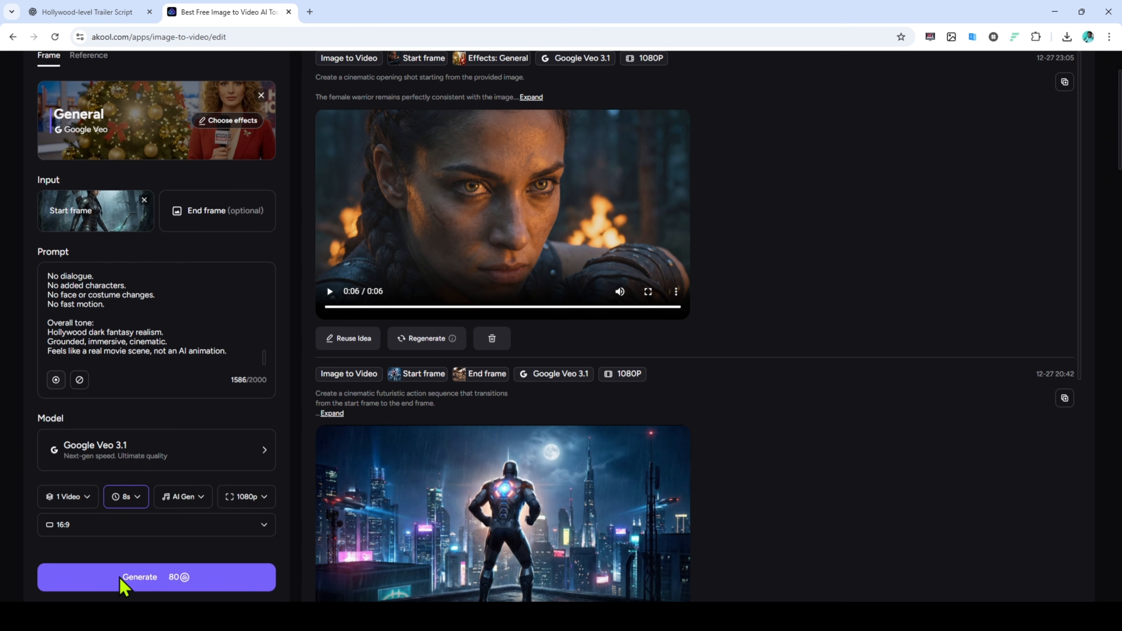
{"action": "left_click", "coordinate": [148, 579]}
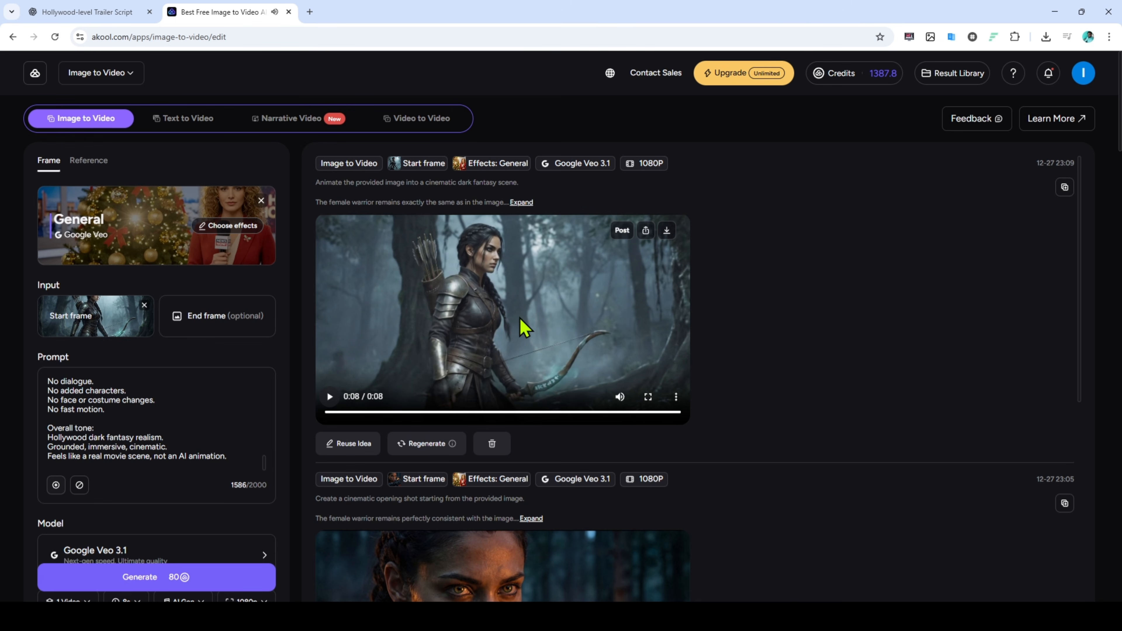
{"action": "left_click", "coordinate": [489, 329]}
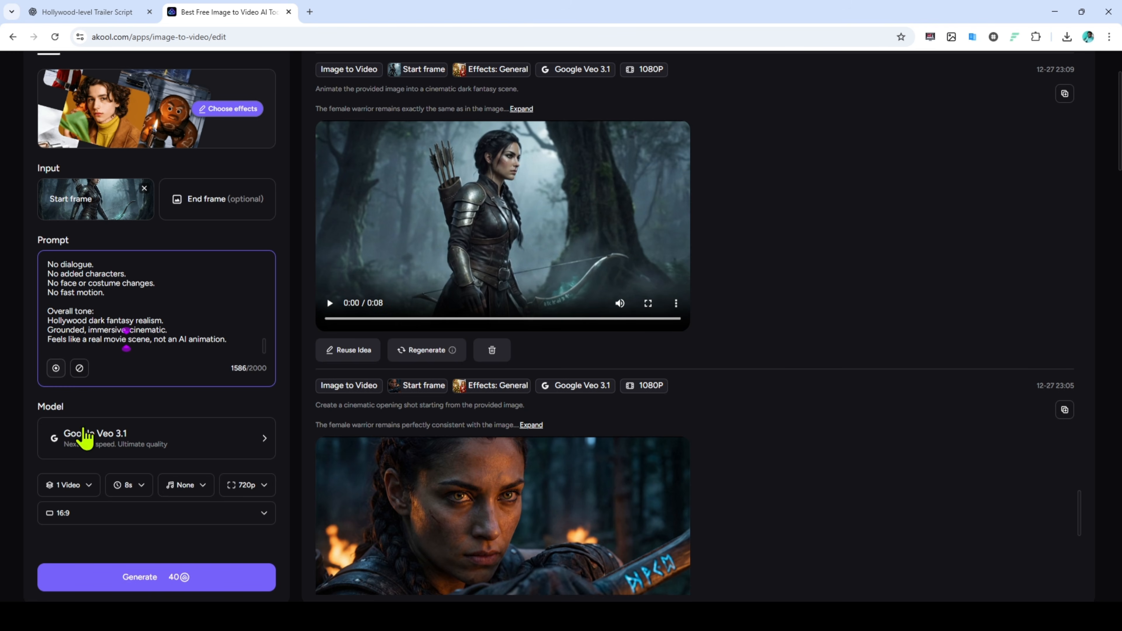
Generate the forest warrior video again with the Sora 2 model at 8s and play the result.
{"action": "left_click", "coordinate": [84, 433]}
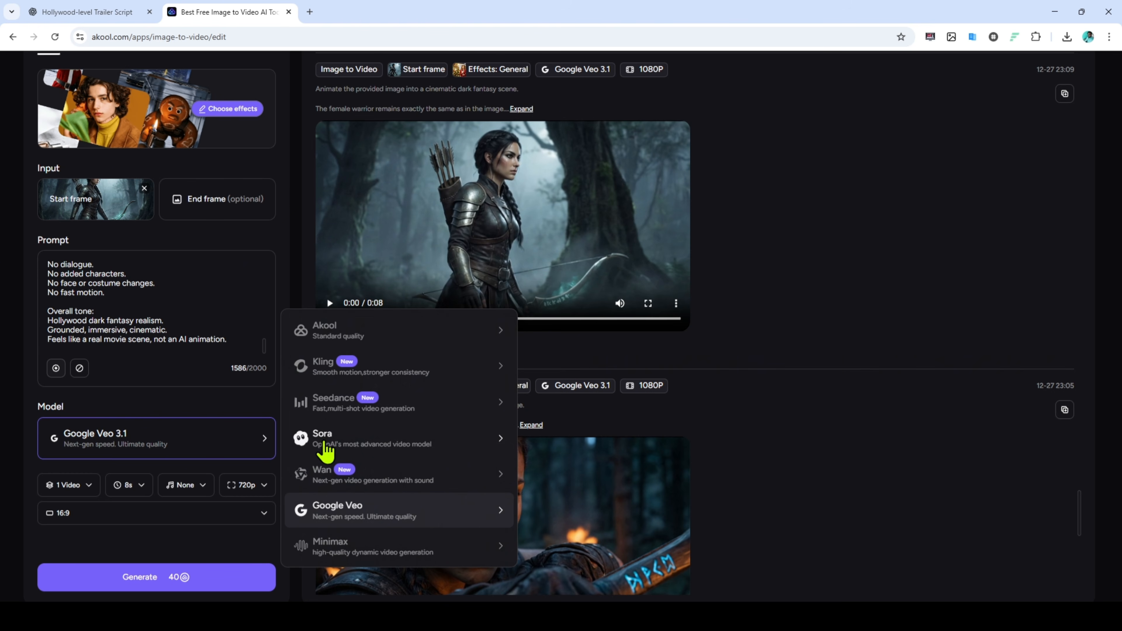
{"action": "mouse_move", "coordinate": [325, 443]}
{"action": "left_click", "coordinate": [586, 445]}
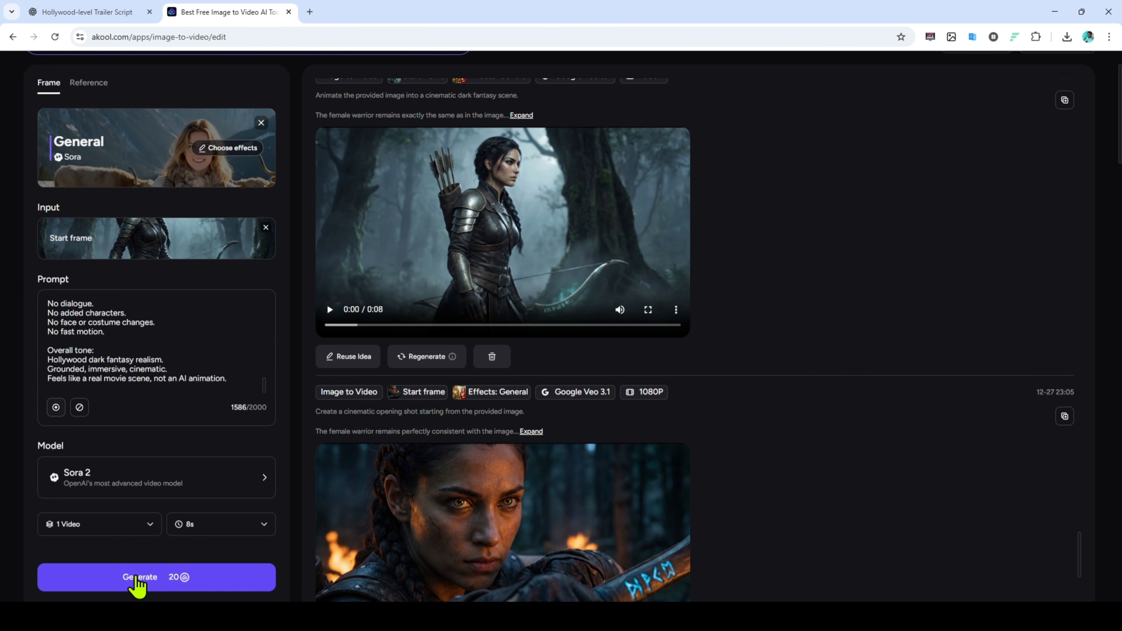
{"action": "left_click", "coordinate": [138, 580]}
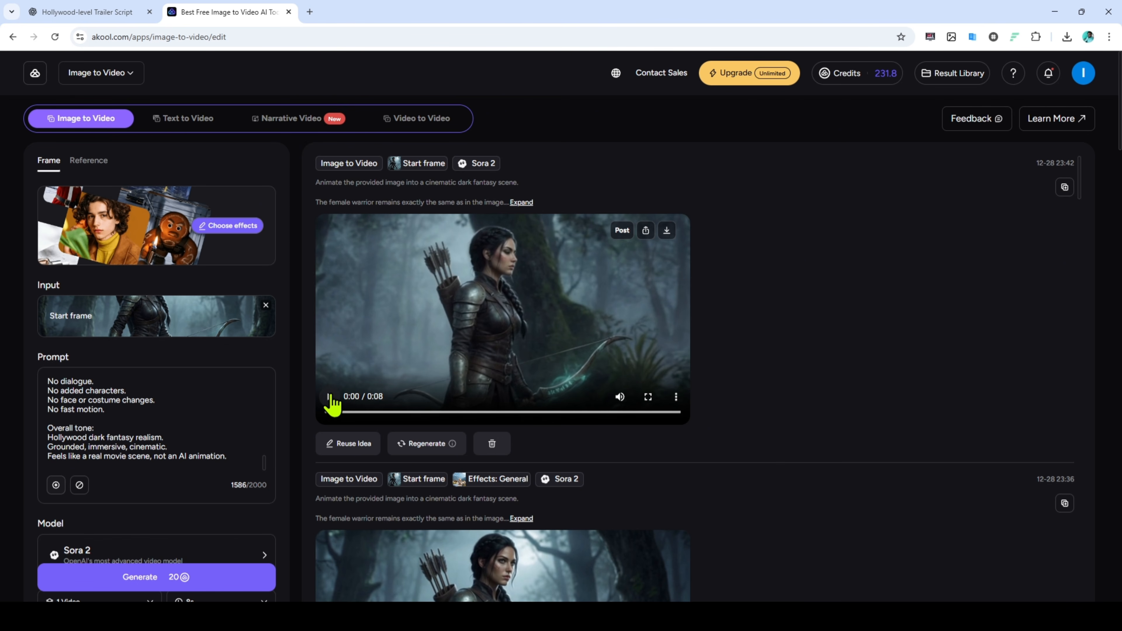
{"action": "left_click", "coordinate": [331, 397]}
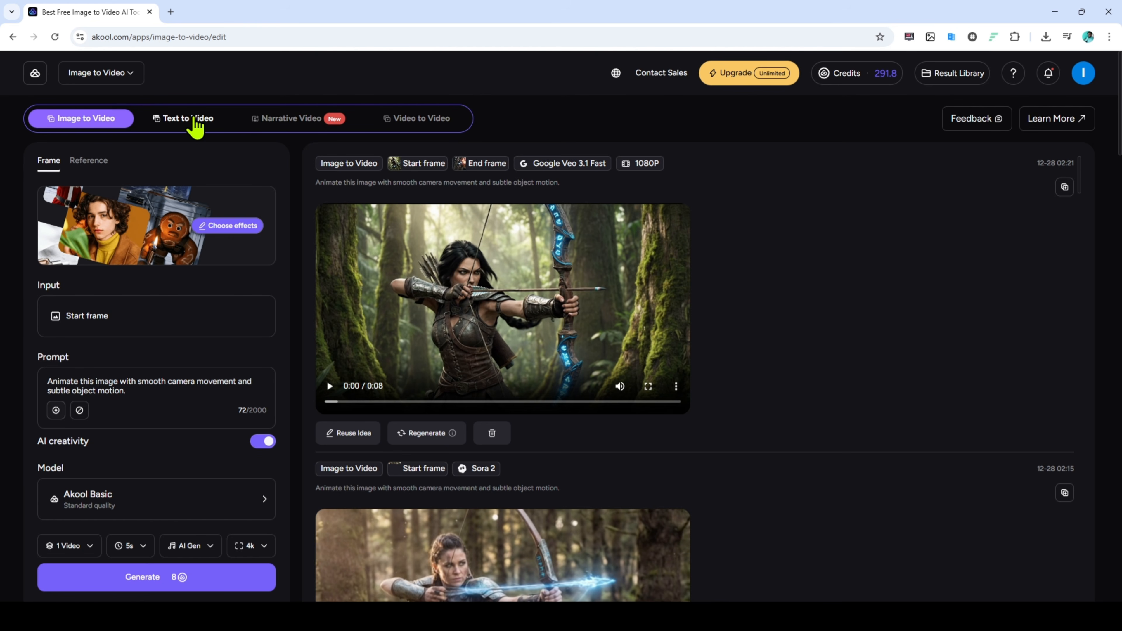
Switch to text-to-video generation and select Sora 2 as the model.
{"action": "left_click", "coordinate": [195, 126]}
{"action": "left_click", "coordinate": [174, 458]}
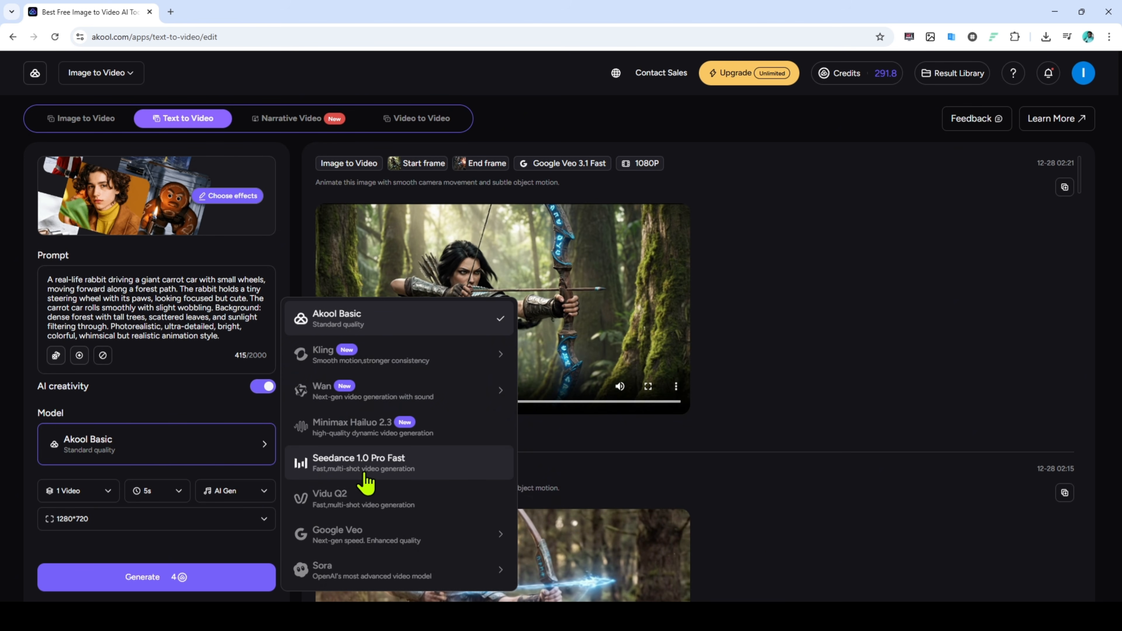
{"action": "mouse_move", "coordinate": [366, 577]}
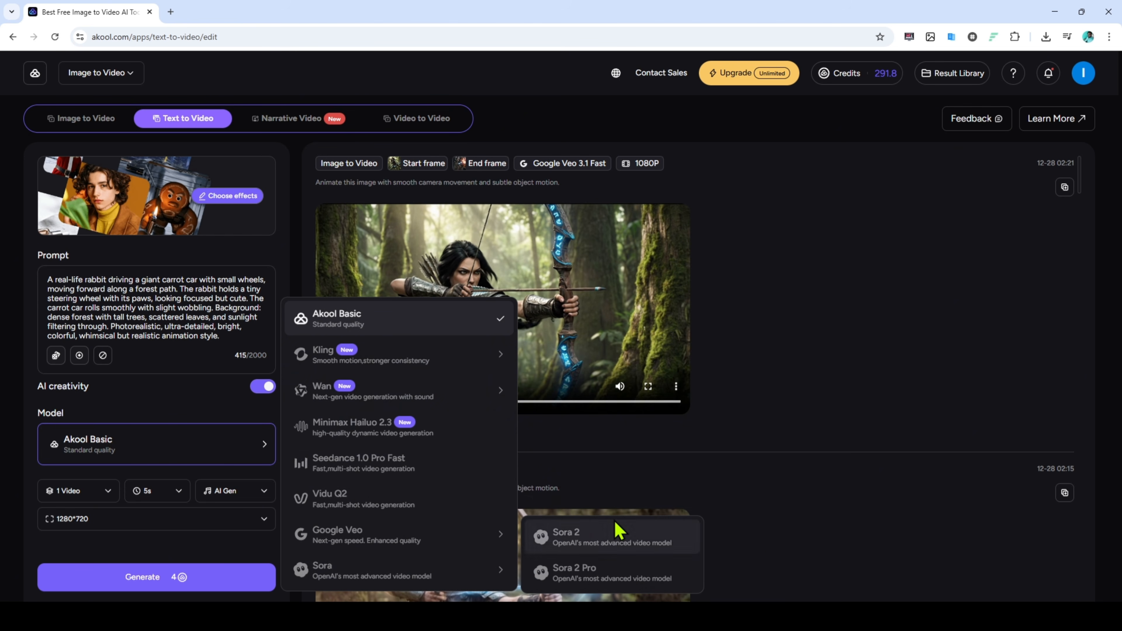
{"action": "left_click", "coordinate": [612, 543]}
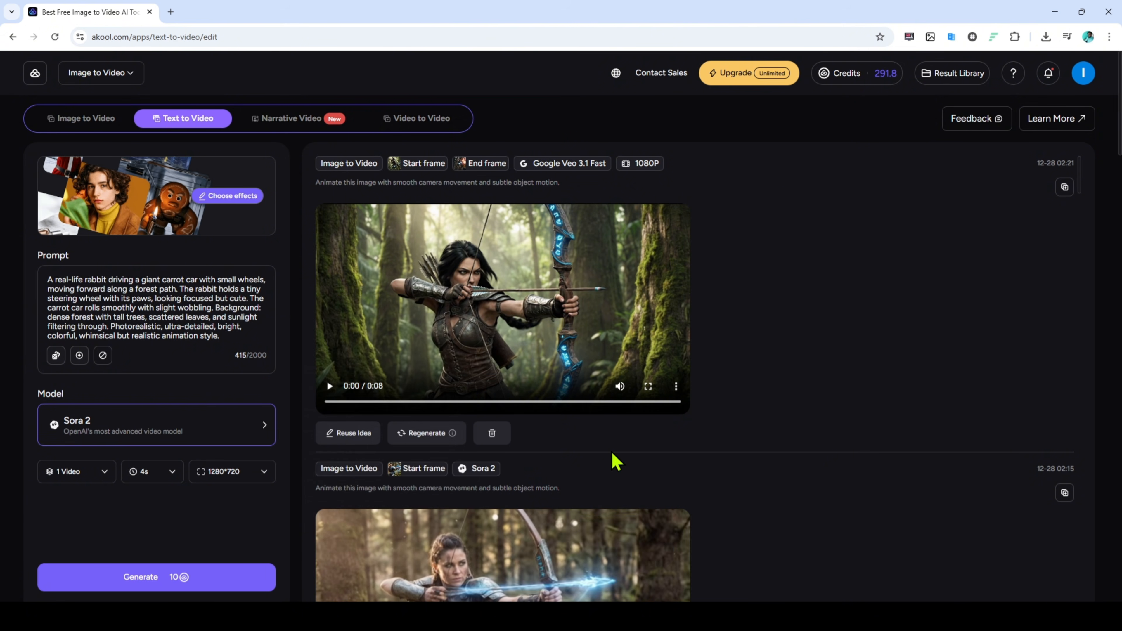
Apply the General effect from the Sora effects to the text-to-video generation.
{"action": "left_click", "coordinate": [227, 195]}
{"action": "left_click", "coordinate": [652, 197]}
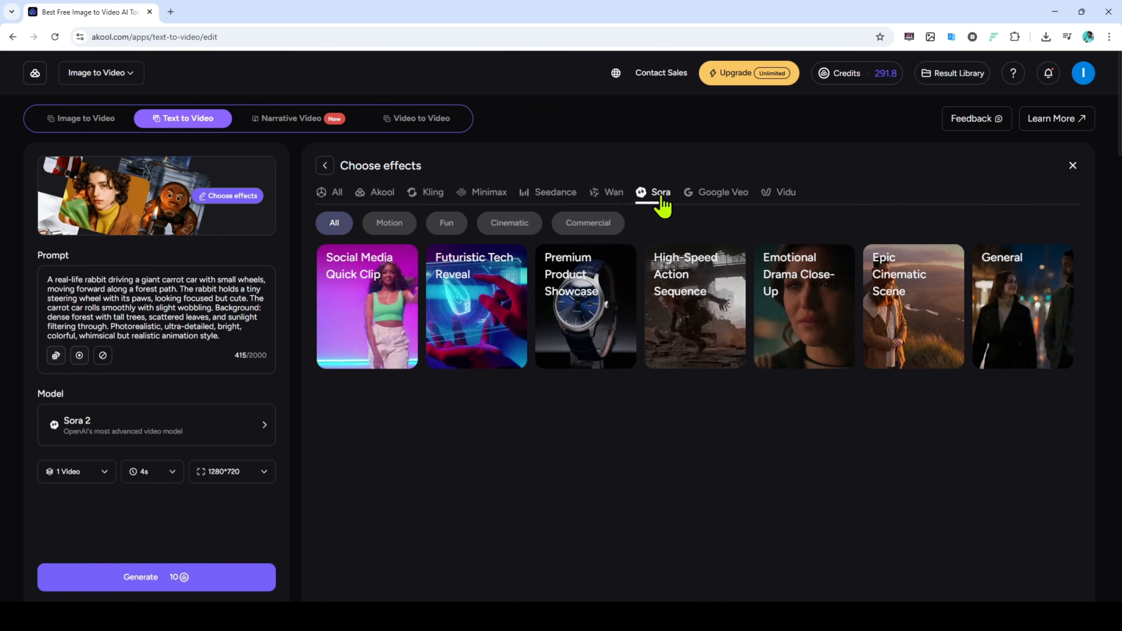
{"action": "left_click", "coordinate": [1012, 329]}
{"action": "left_click", "coordinate": [1073, 166]}
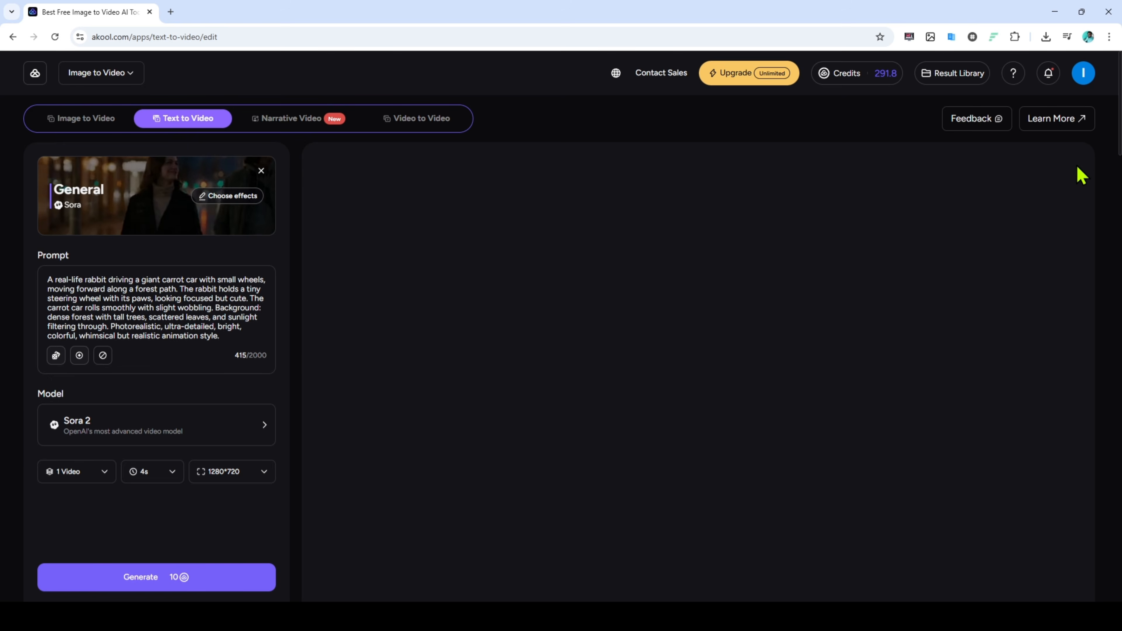
Generate an 8s, 1280*720 video from the copied Amazon delivery commercial prompt in place of the rabbit prompt, and play it.
{"action": "left_click", "coordinate": [218, 335]}
{"action": "key", "text": "ctrl+a"}
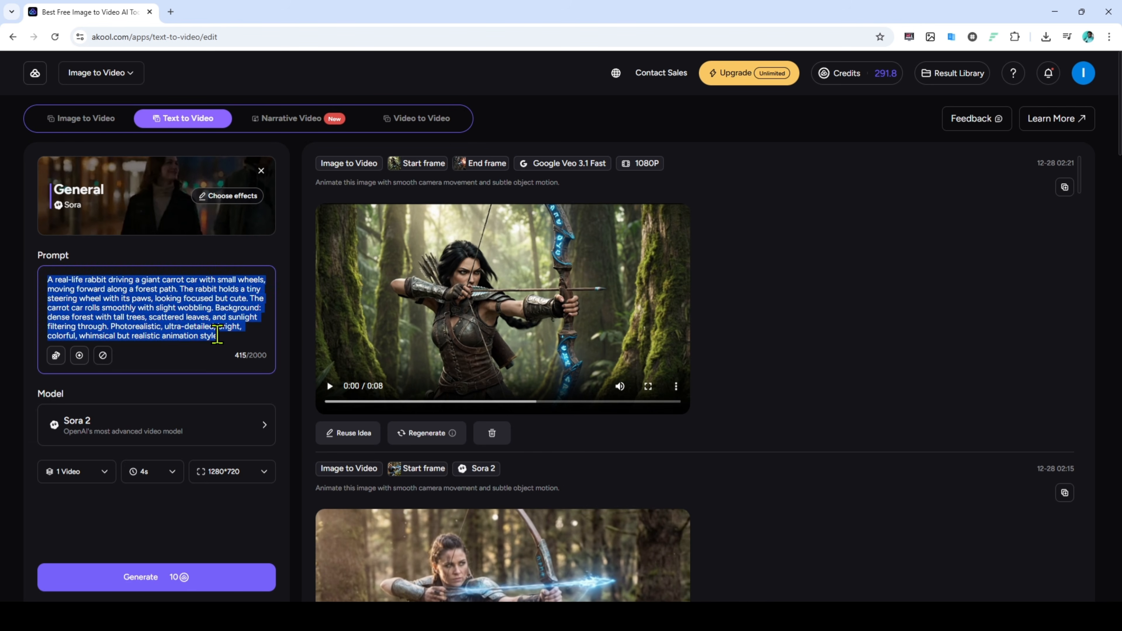
{"action": "key", "text": "BackSpace"}
{"action": "key", "text": "ctrl+v"}
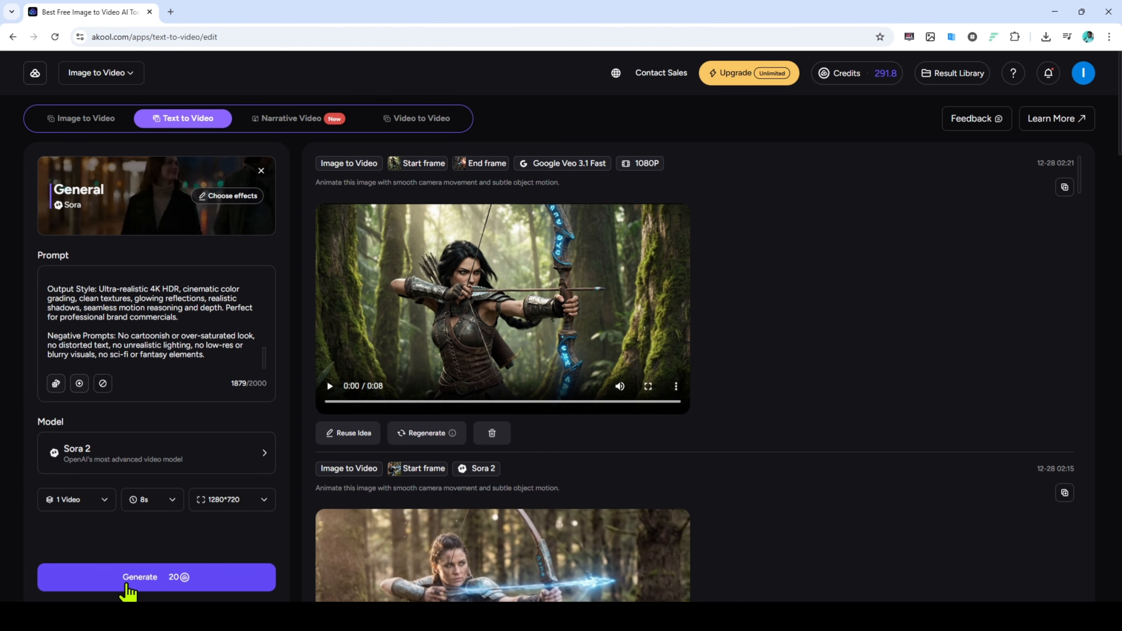
{"action": "left_click", "coordinate": [128, 590]}
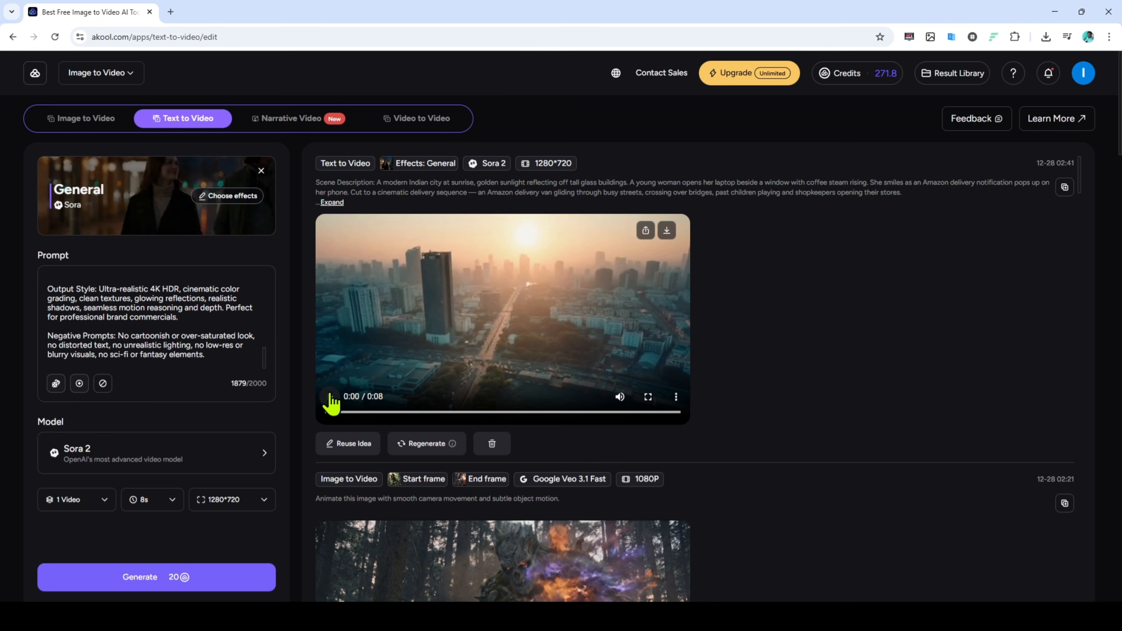
{"action": "left_click", "coordinate": [329, 397]}
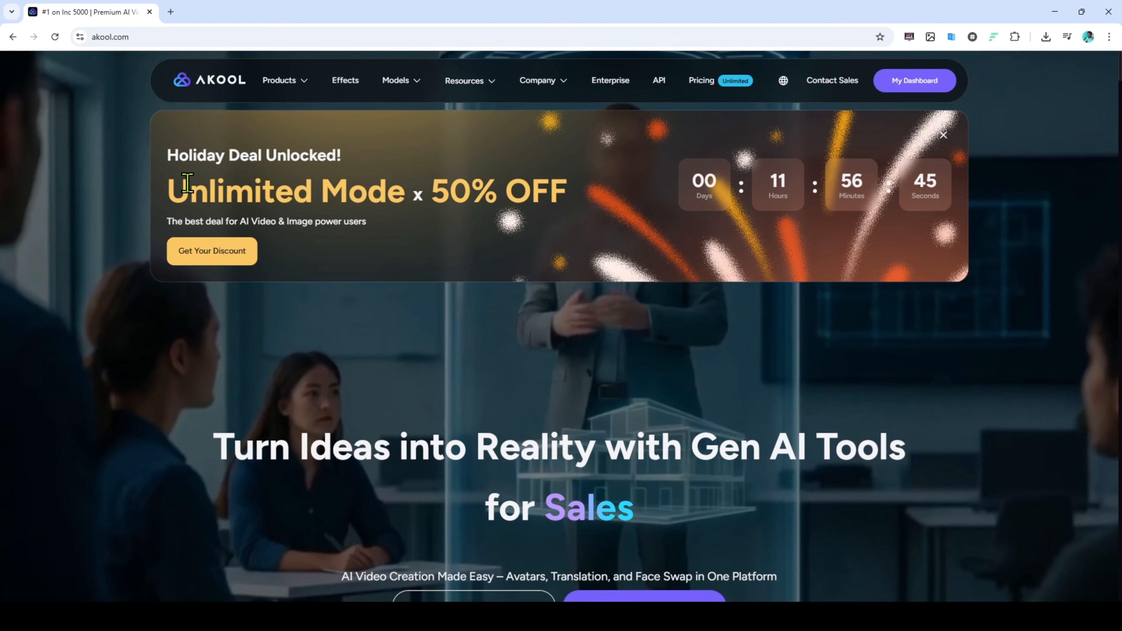
Highlight the Unlimited Mode x 50% OFF offer and the Holiday Deal Unlocked! heading in the Akool home page banner.
{"action": "left_click_drag", "start_coordinate": [168, 190], "coordinate": [612, 201]}
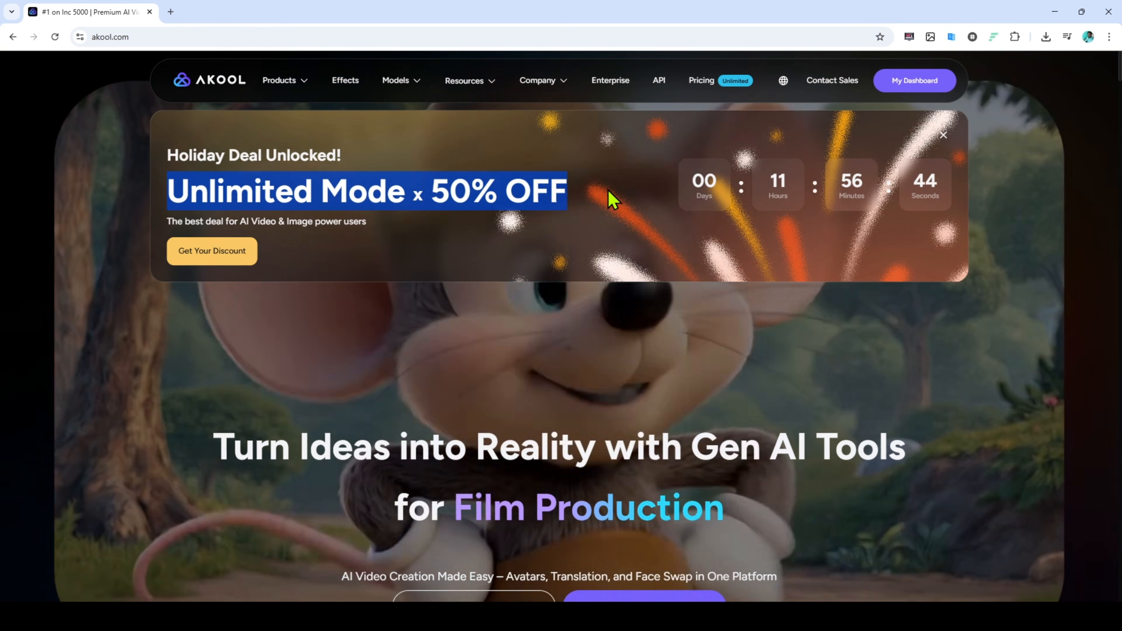
{"action": "left_click", "coordinate": [663, 190]}
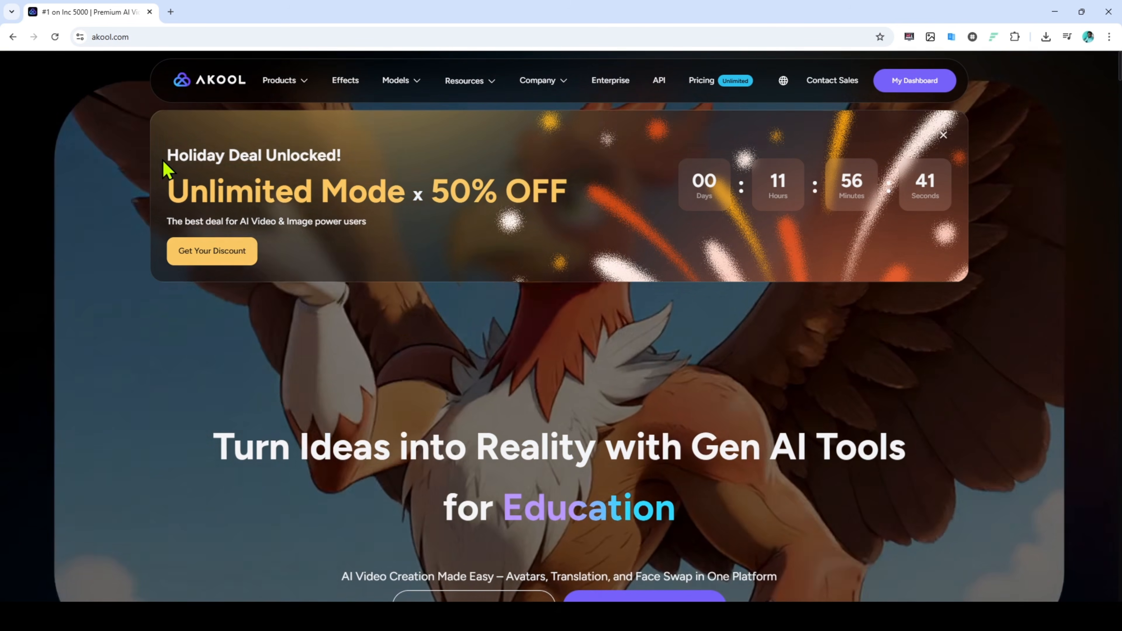
{"action": "left_click_drag", "start_coordinate": [166, 164], "coordinate": [347, 164]}
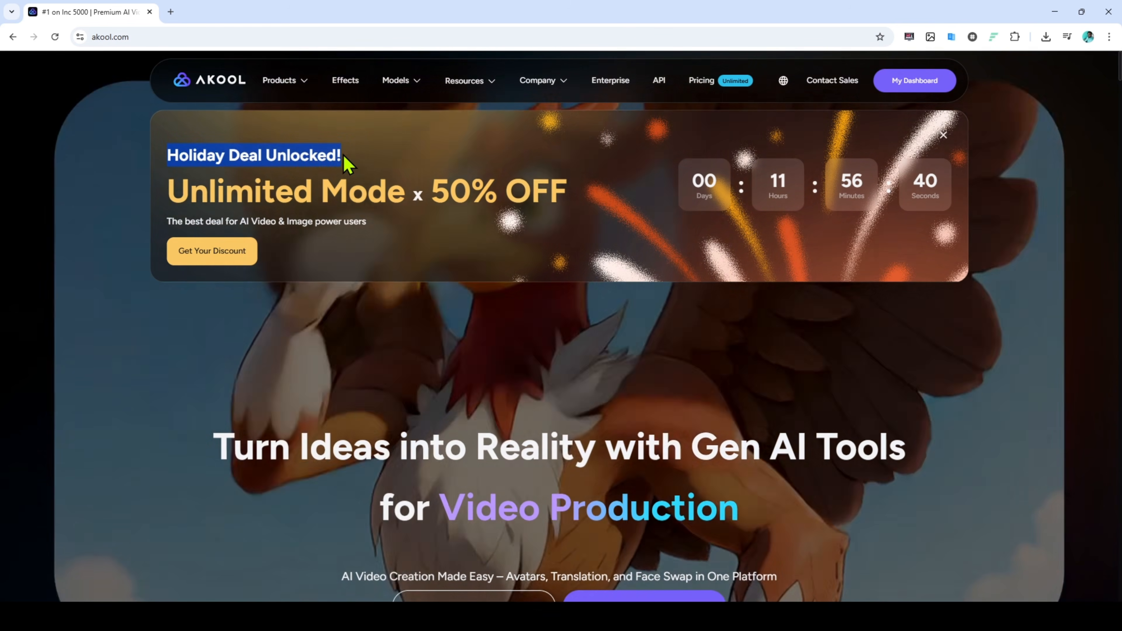